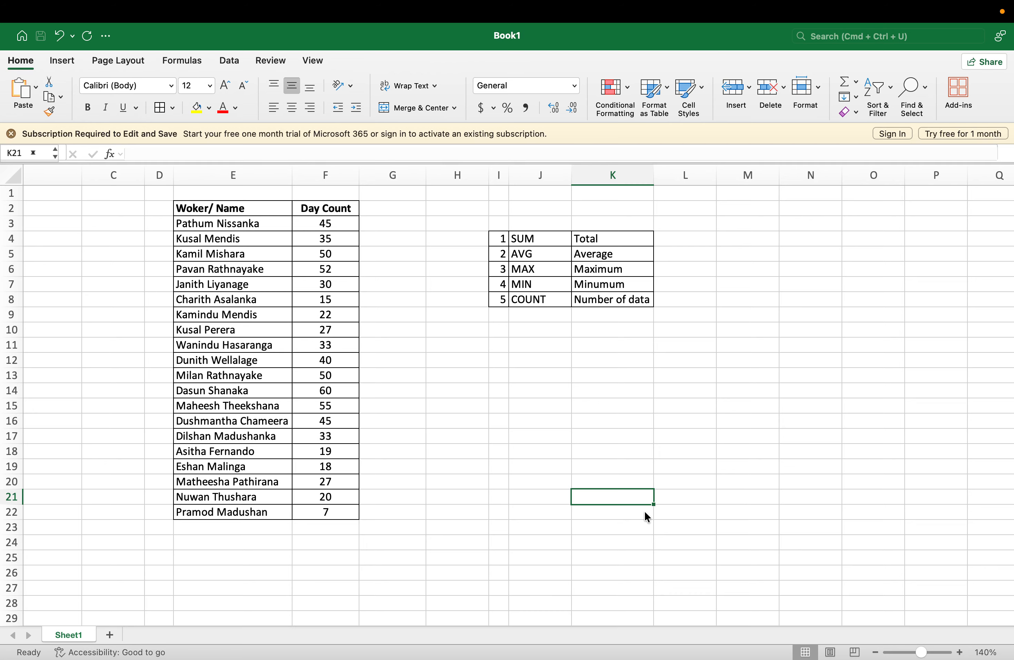
Examine the worker name list from E3 to E22 and the start of the Day Count column
click(367, 462)
key(Left)
key(Left)
key(super+Up)
key(Down)
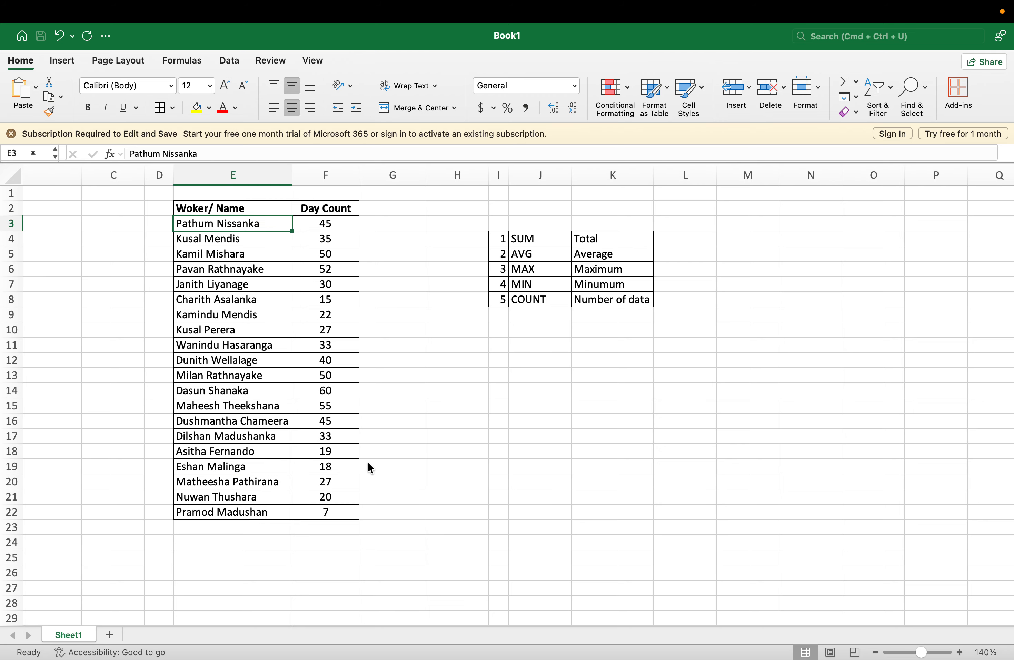
key(super+shift+Down)
key(Right)
key(Left)
key(super+shift+Down)
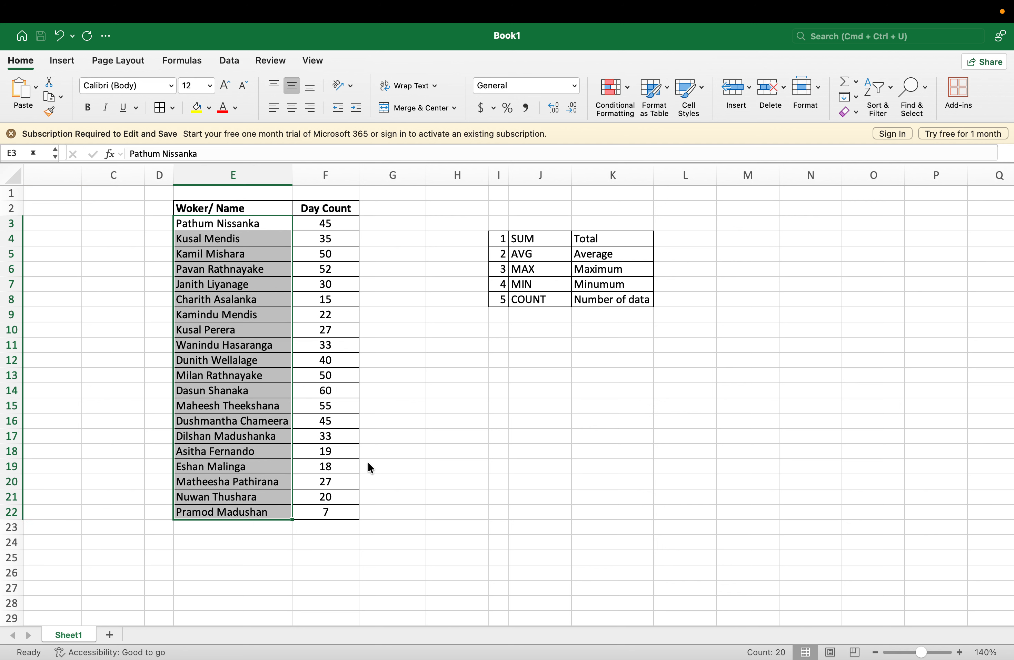
key(Right)
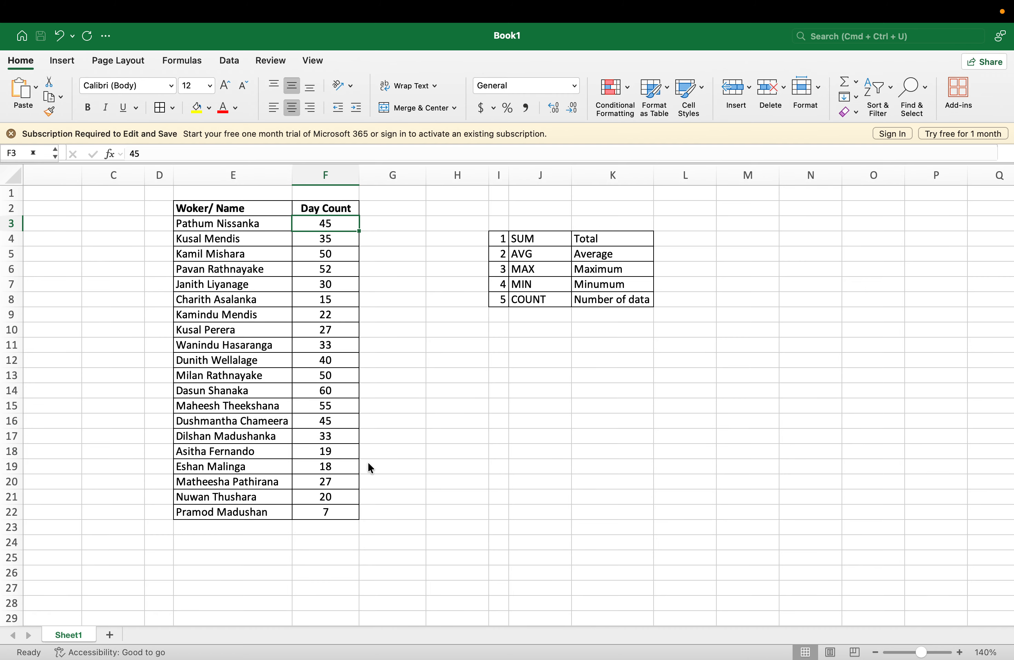
key(Left)
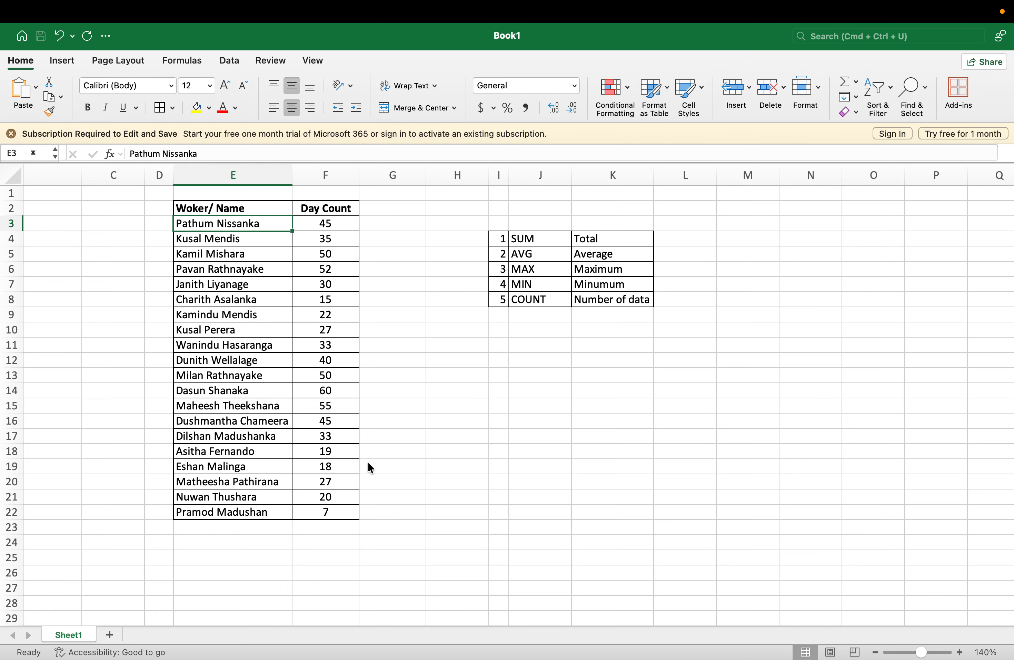
Compare the first workers with their day counts and review the full range of Day Count values
key(Right)
key(Left)
key(Right)
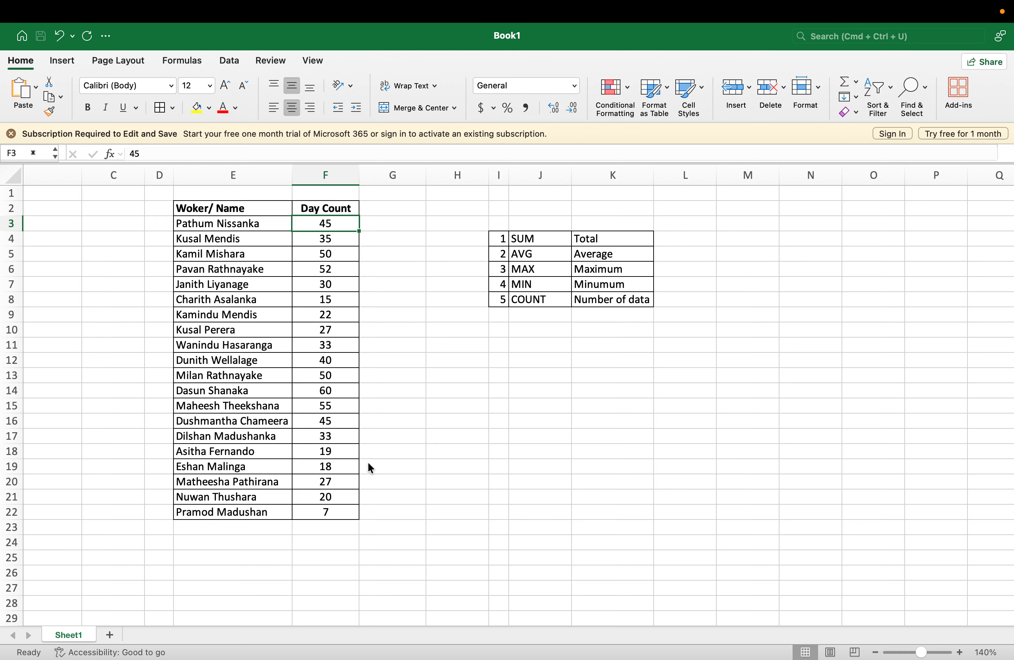
key(Down)
key(Left)
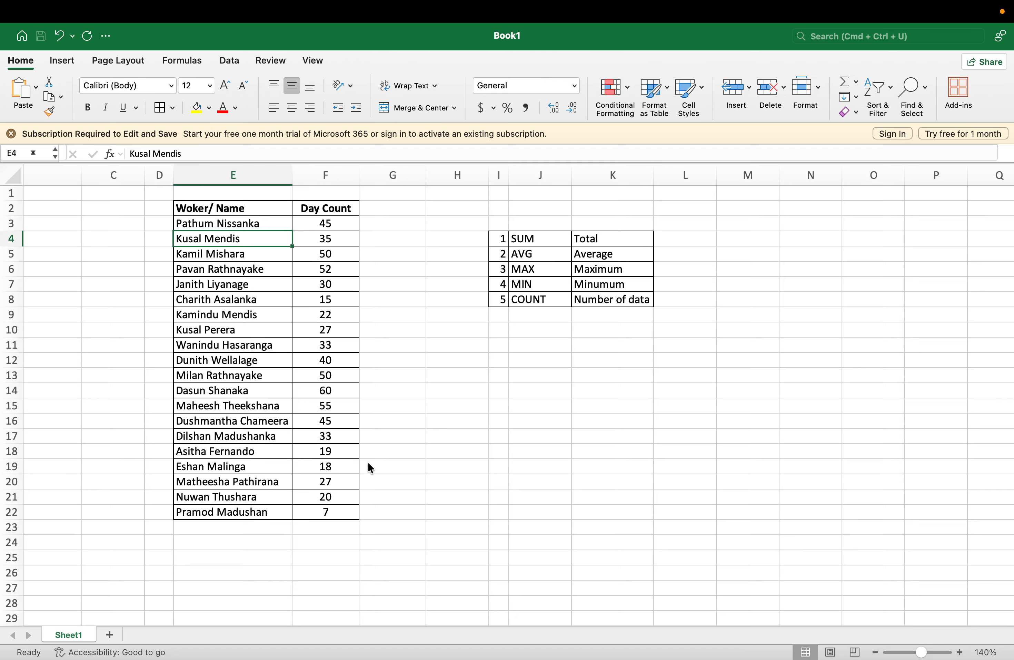
key(Down)
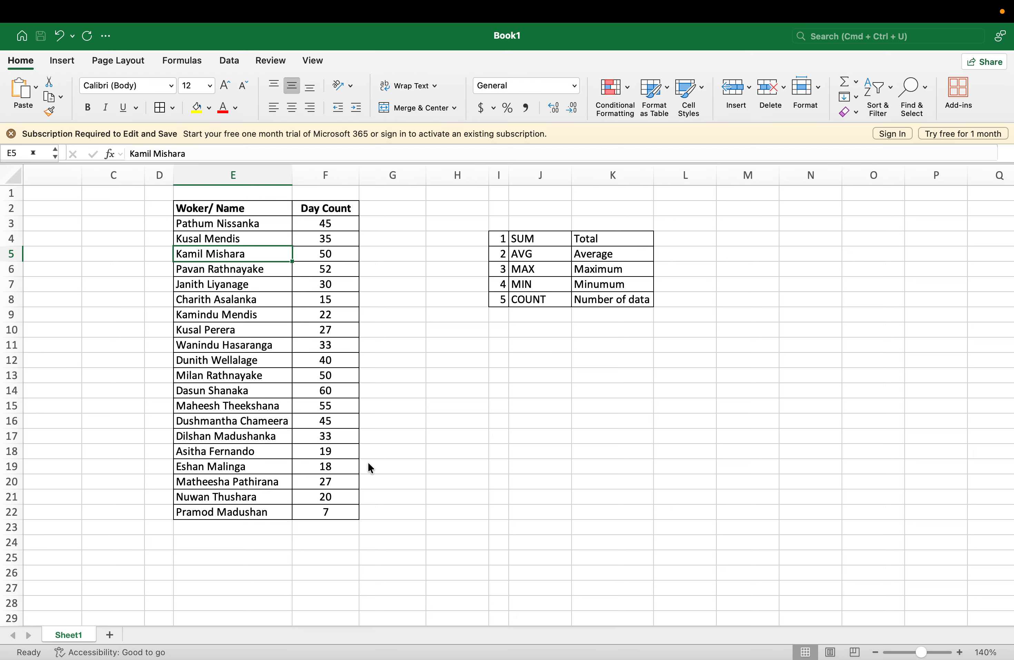
key(ctrl+Down)
key(ctrl+Up)
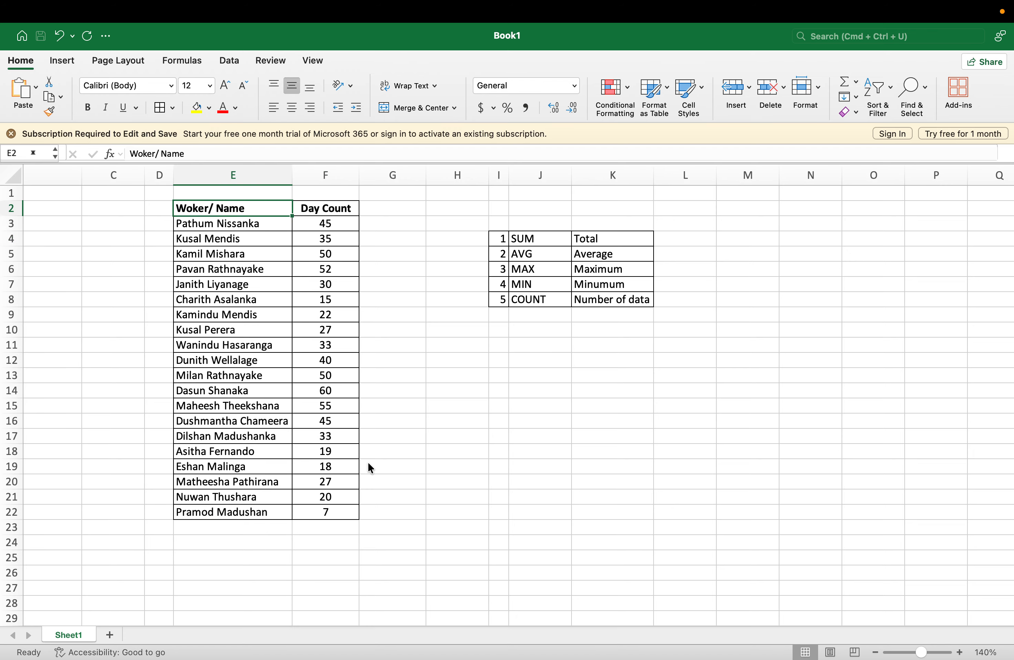
key(Down)
key(Right)
key(ctrl+shift+Down)
key(Right)
key(Left)
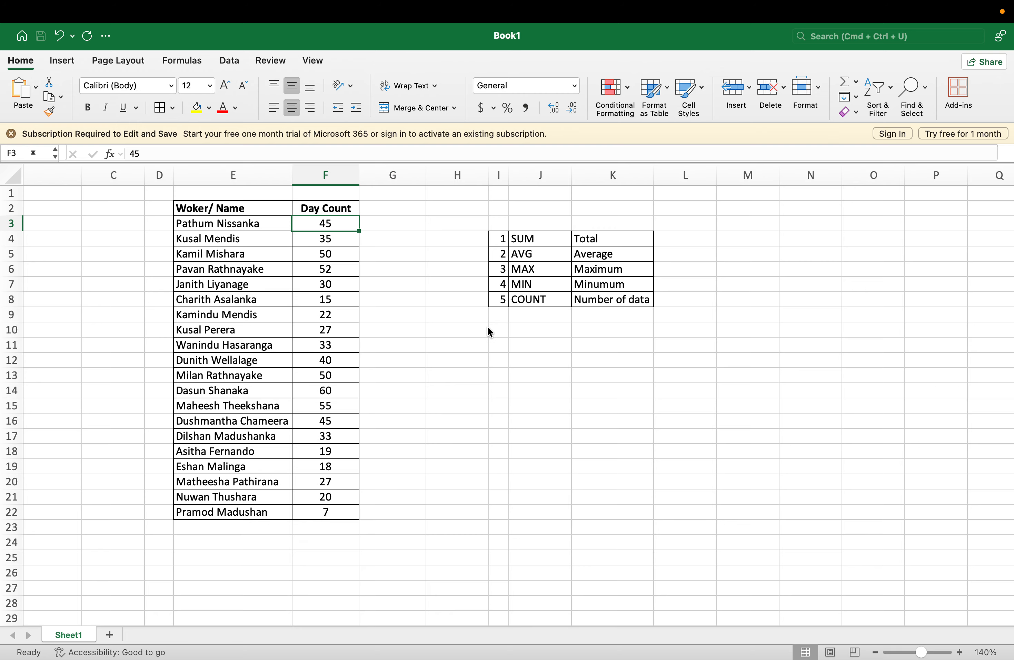
Check the SUM entry in the function list against the worker table's Day Count column
click(534, 239)
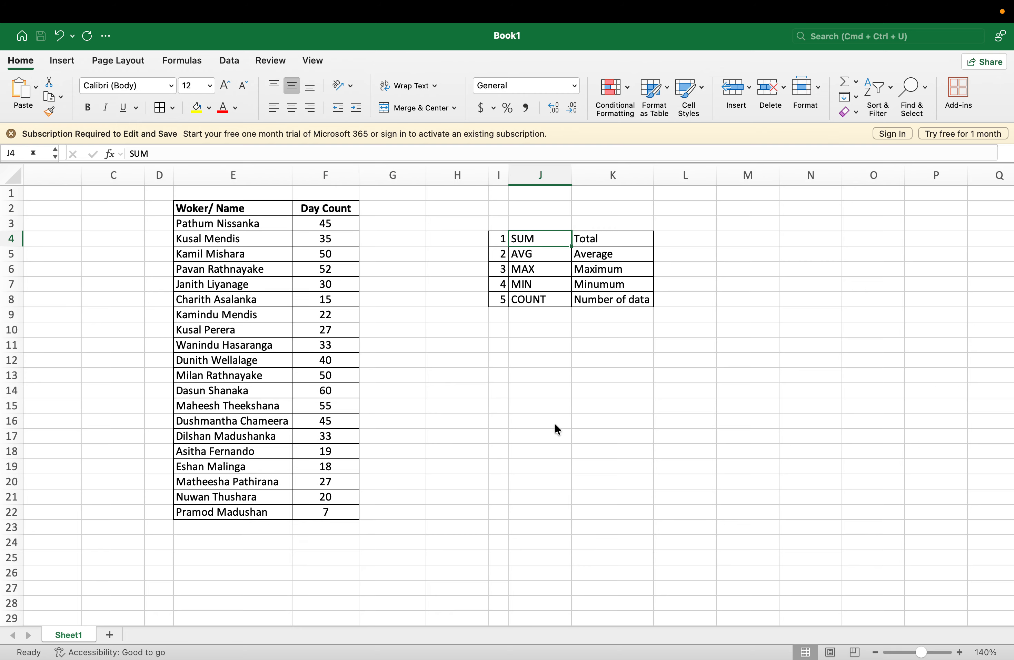
key(Left)
key(Left)
key(Left)
key(Left)
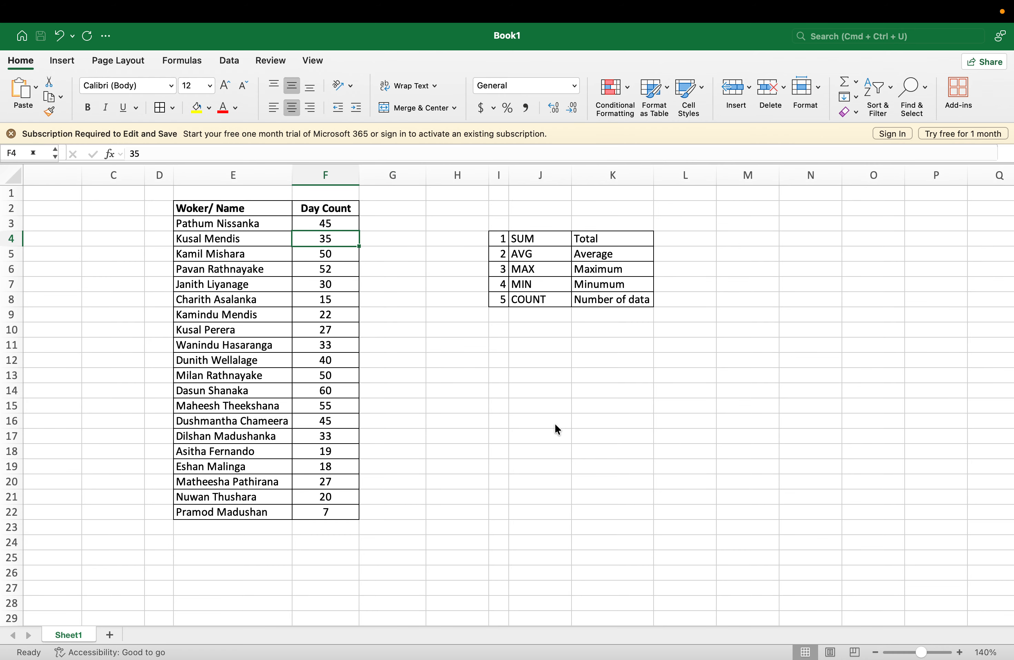
key(Up)
key(Up)
key(Down)
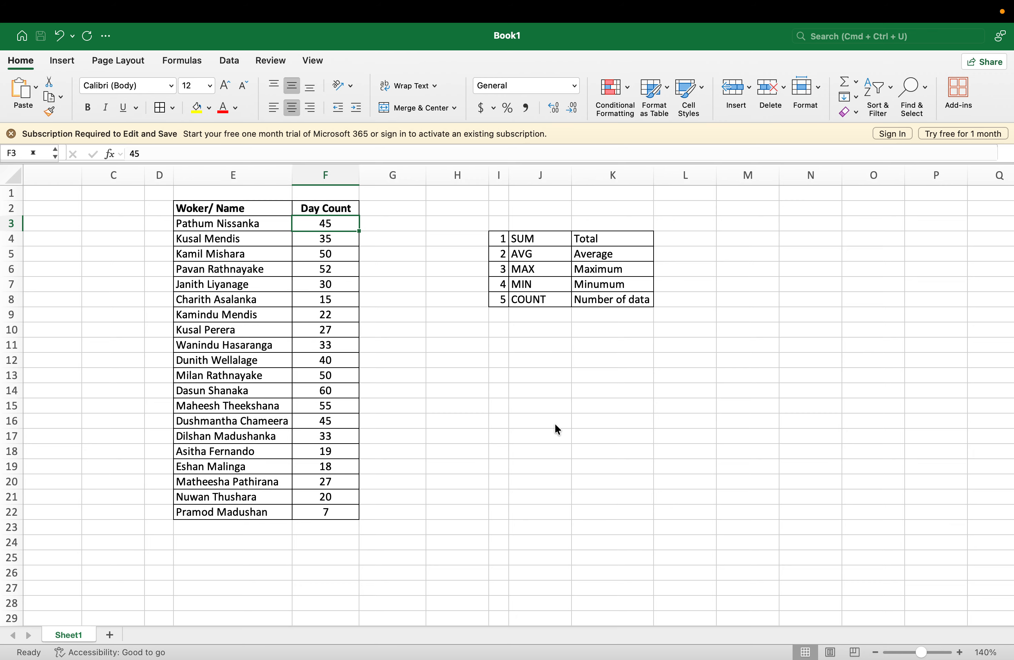
key(Left)
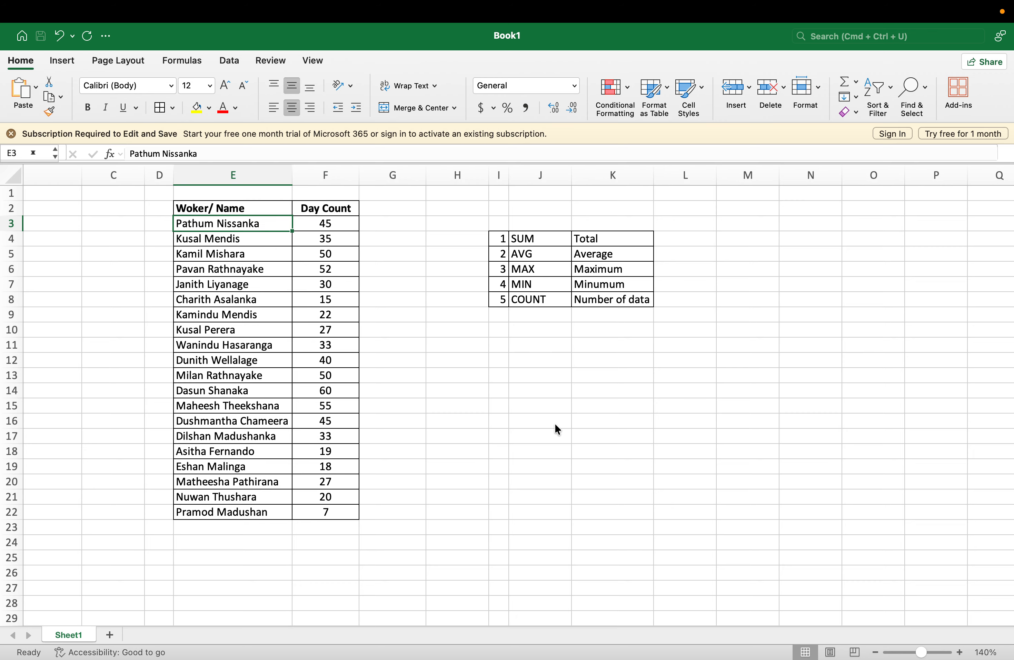
Add the label "Total (=SUM)" in cell E23, directly below the last worker name
key(Right)
key(ctrl+shift+Down)
key(ctrl+Down)
key(Down)
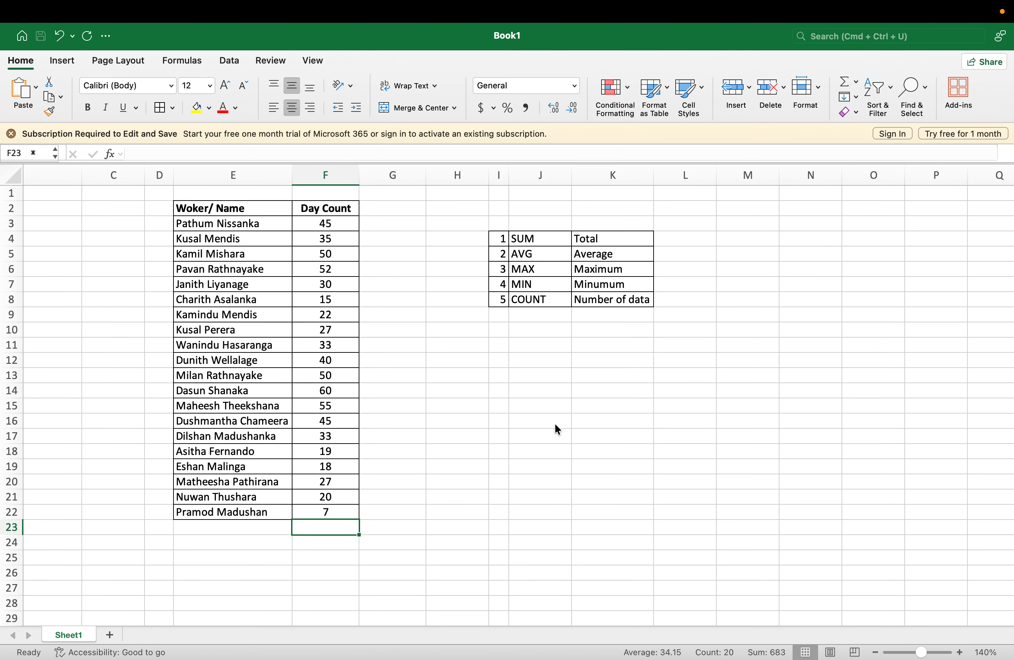
key(Left)
text(T)
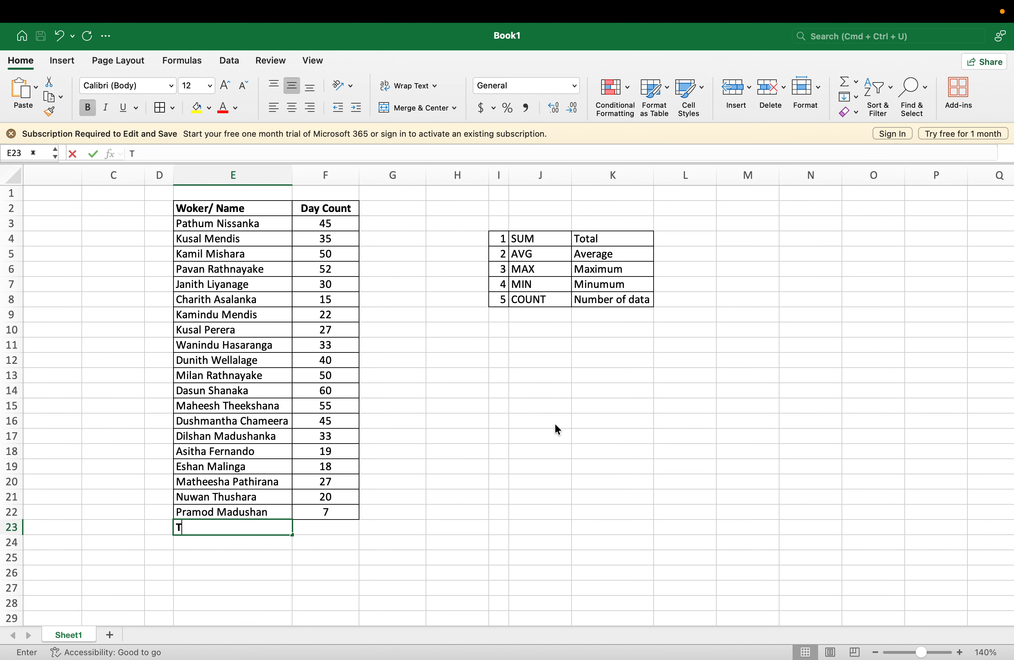
text(otal ()
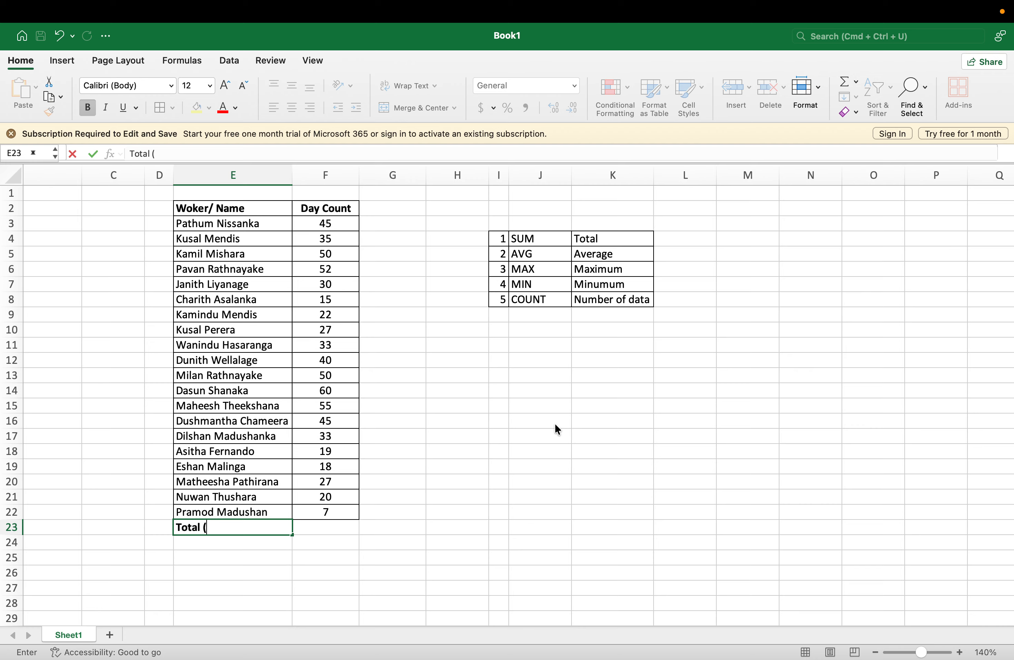
text(=SUM))
key(Tab)
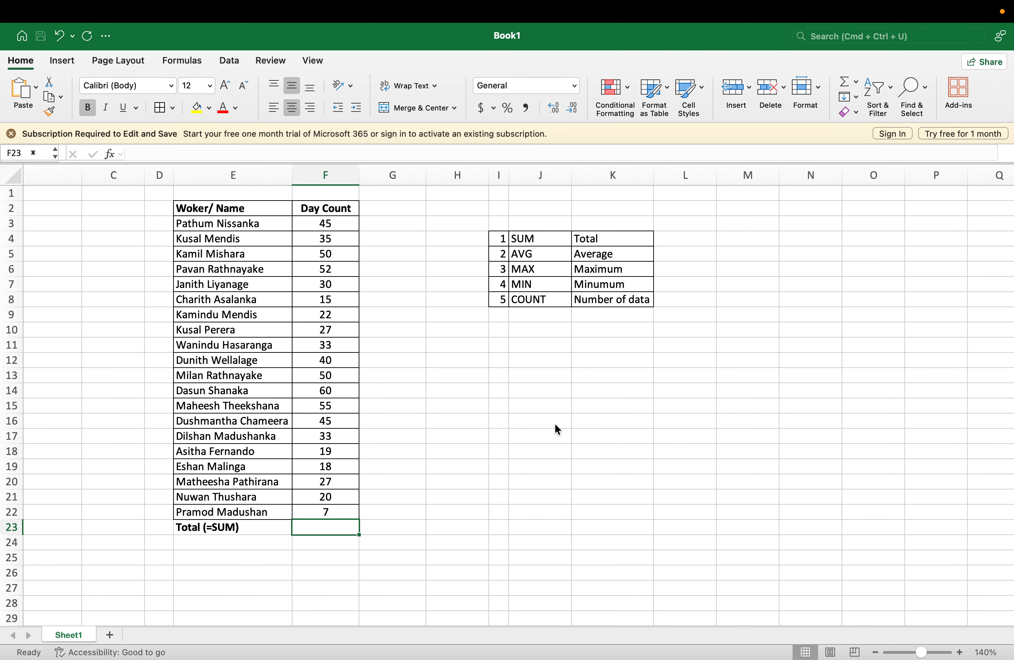
Total the day counts in F23 with the formula =SUM(F3:F22)
text(=s)
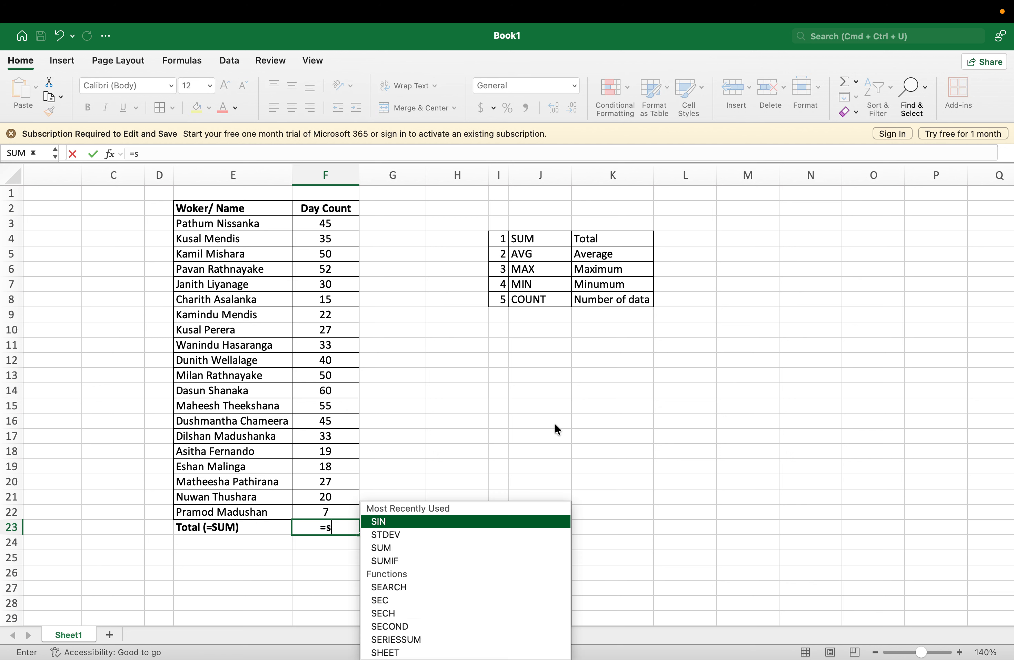
text(um)
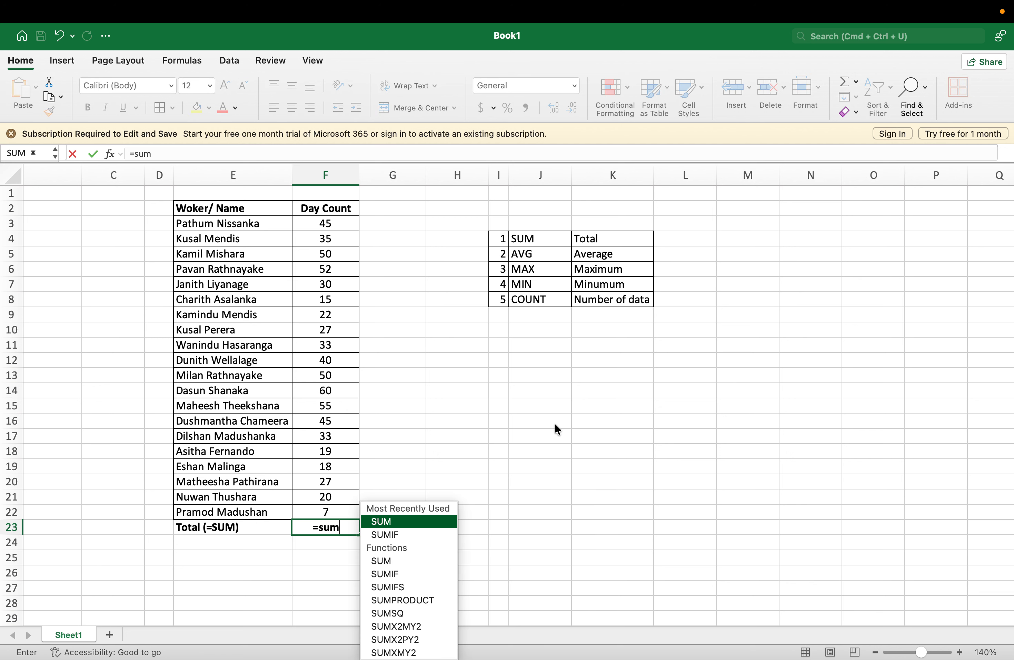
double_click(388, 522)
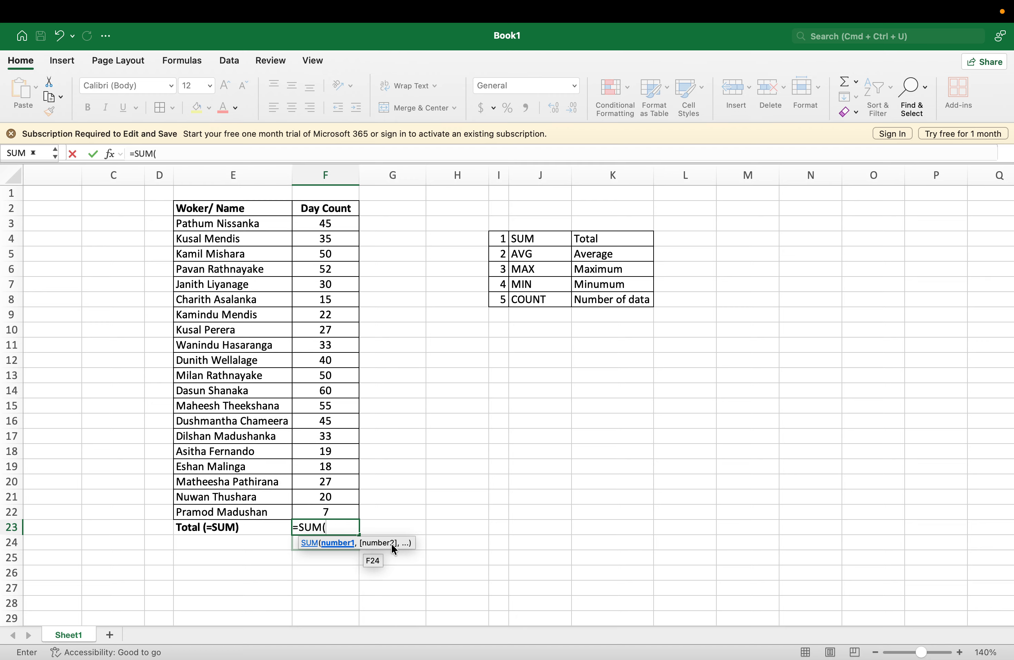
click(347, 228)
key(shift+Down)
key(shift+Down)
key(shift+Down)
key(super+shift+Down)
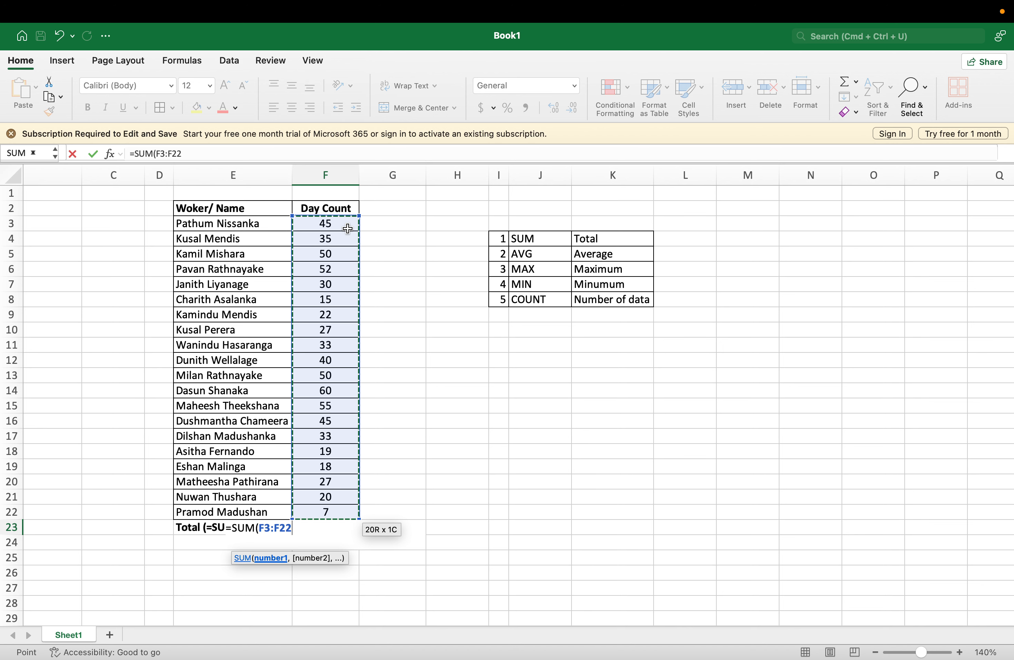
key(Return)
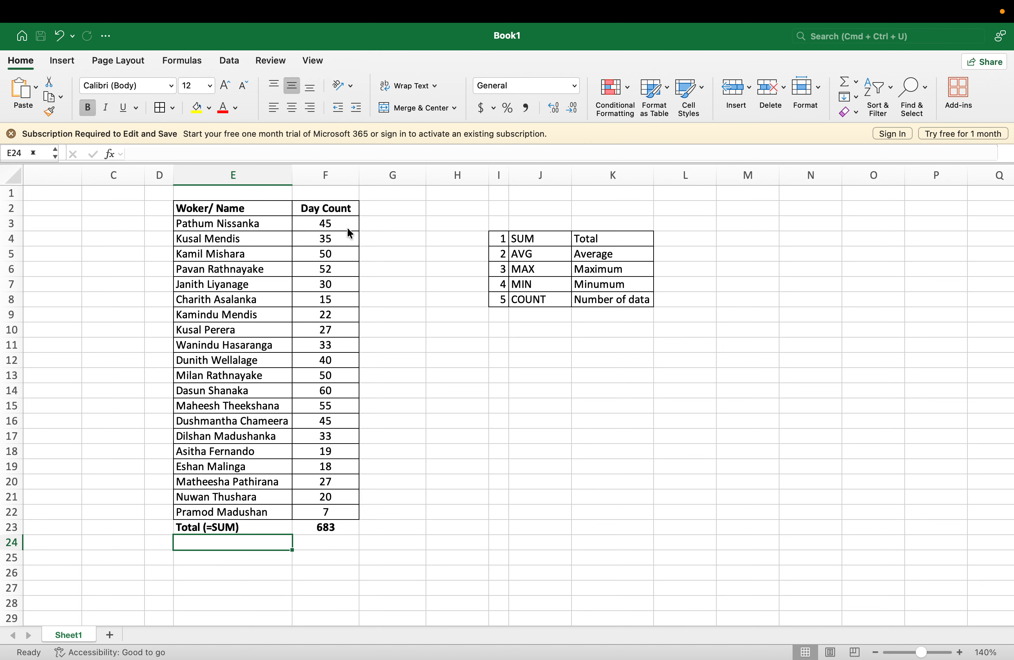
Review the SUM formula in F23 and the Day Count range it covers
key(Up)
key(Right)
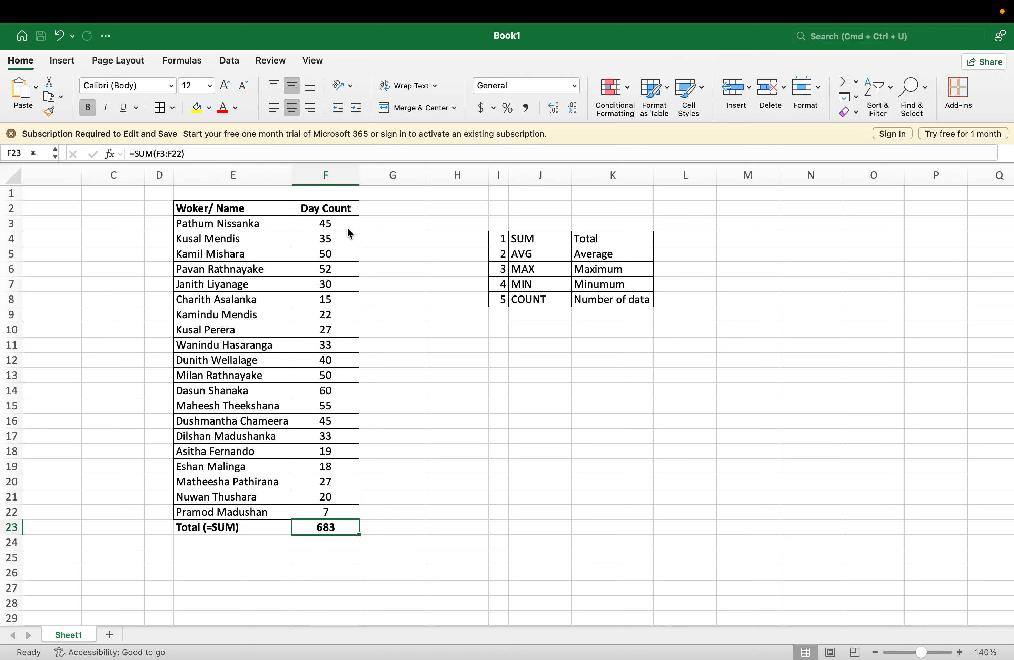
key(Up)
key(super+shift+Up)
key(shift+Down)
key(Down)
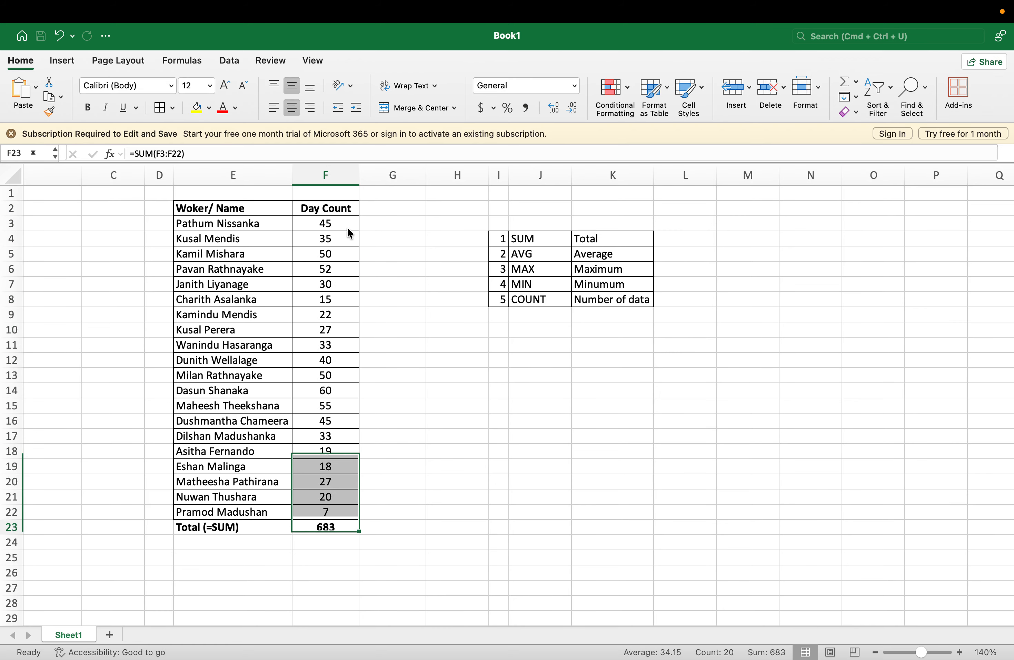
key(super+Up)
key(super+Down)
key(Left)
key(super+Up)
key(super+Down)
key(Right)
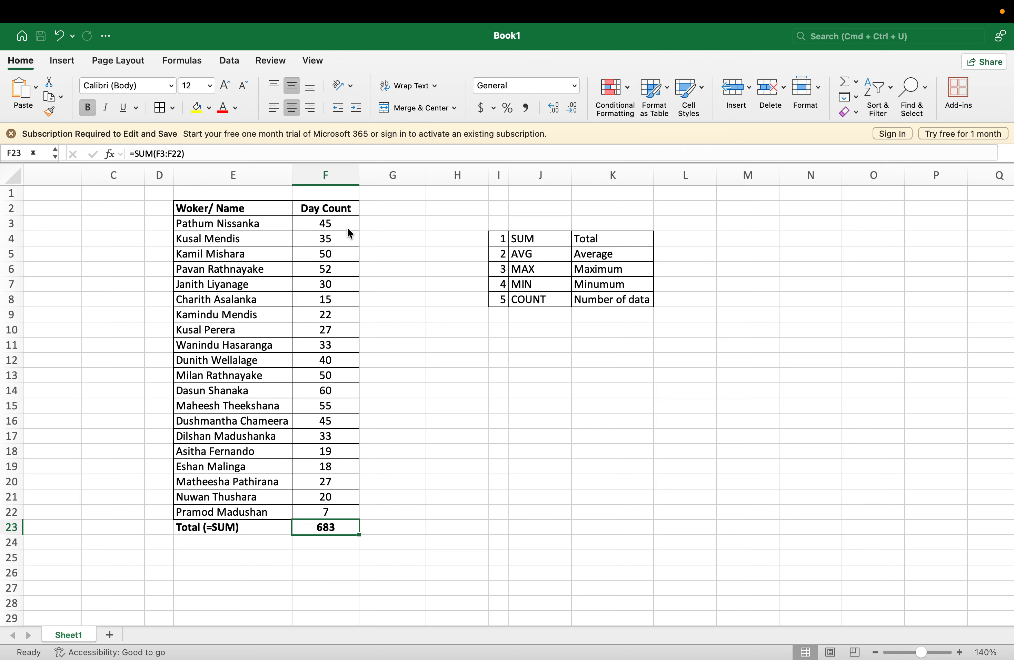
key(Left)
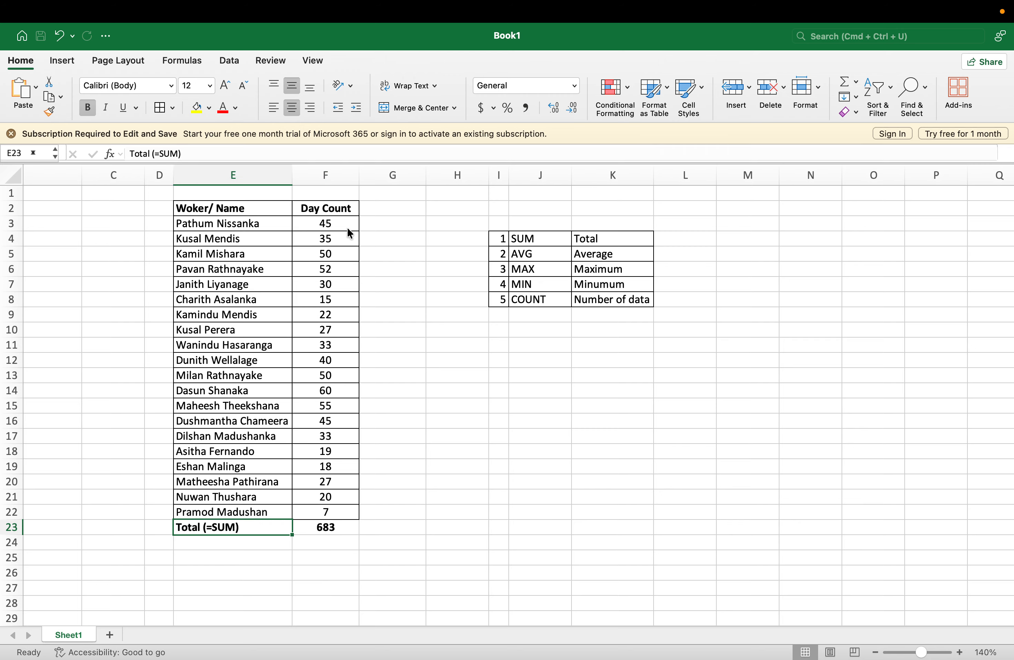
Copy the "Average" label from K5 in the function list into E24, below the total label
key(Down)
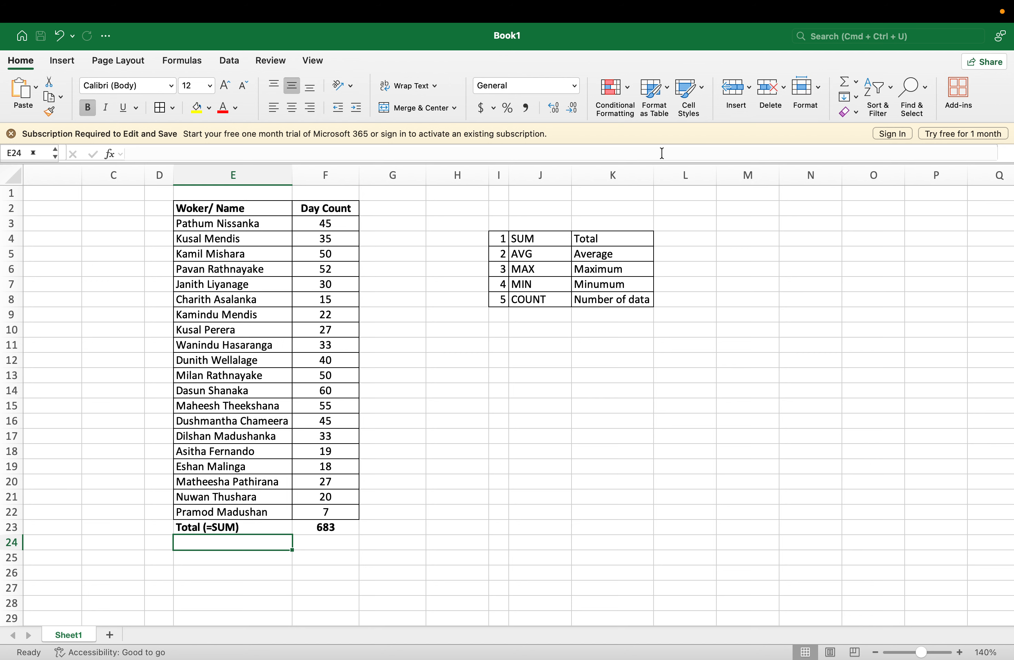
click(634, 261)
click(634, 256)
key(super+c)
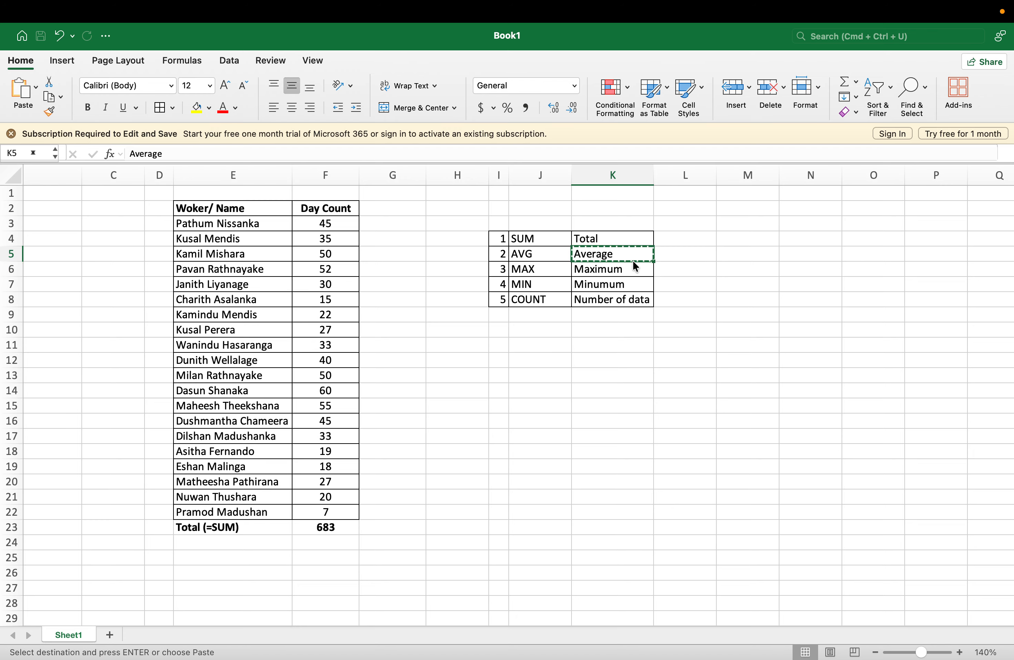
click(239, 543)
key(super+v)
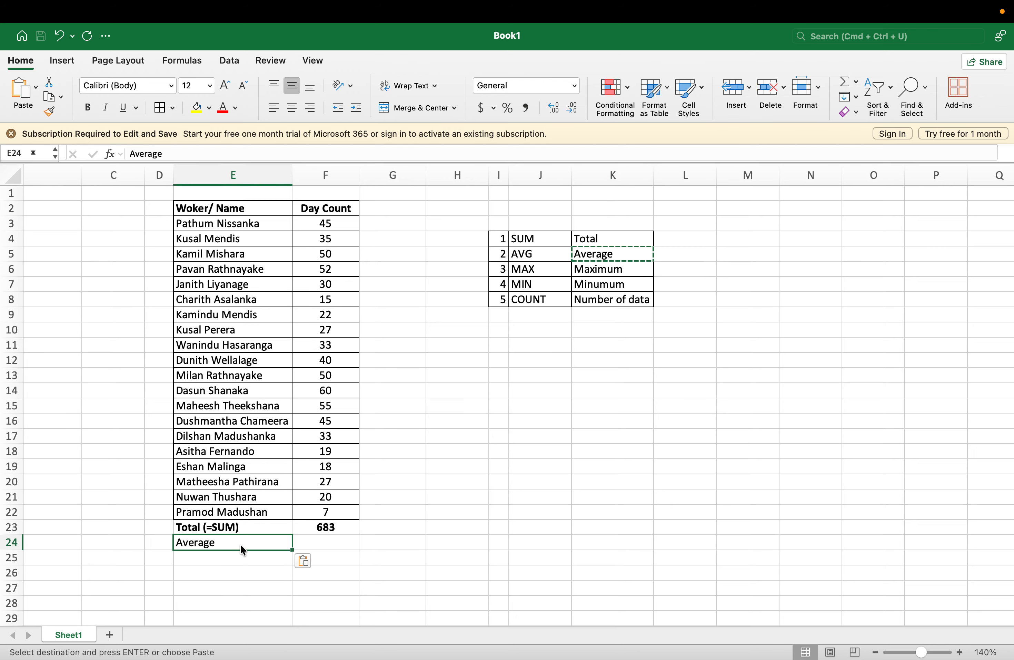
Calculate the average day count in F24 with the formula =AVERAGE(F3:F22)
click(314, 537)
text(=)
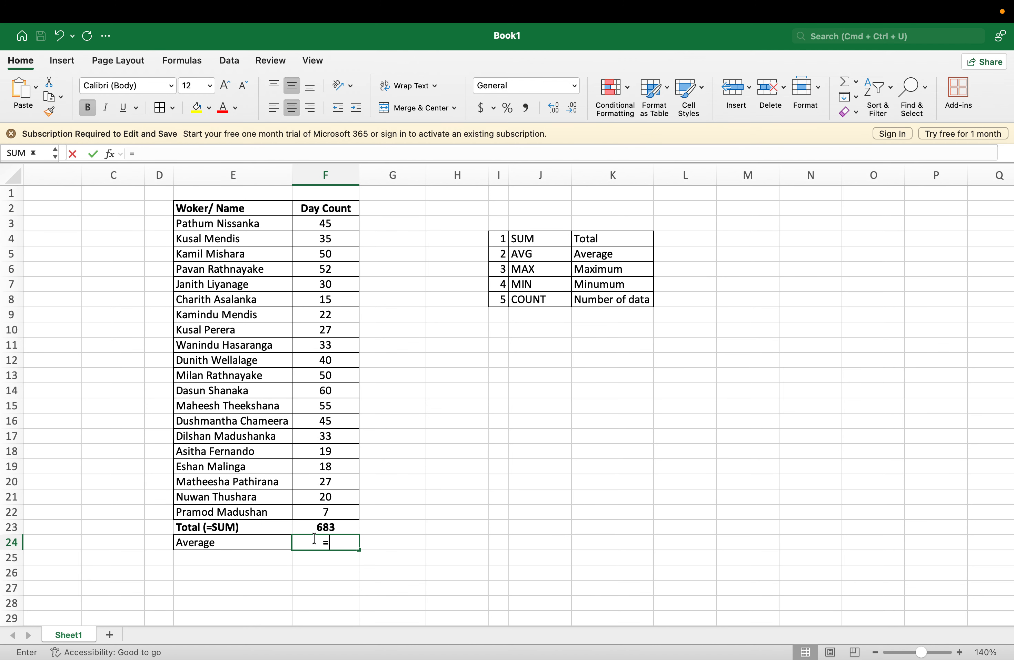
text(av)
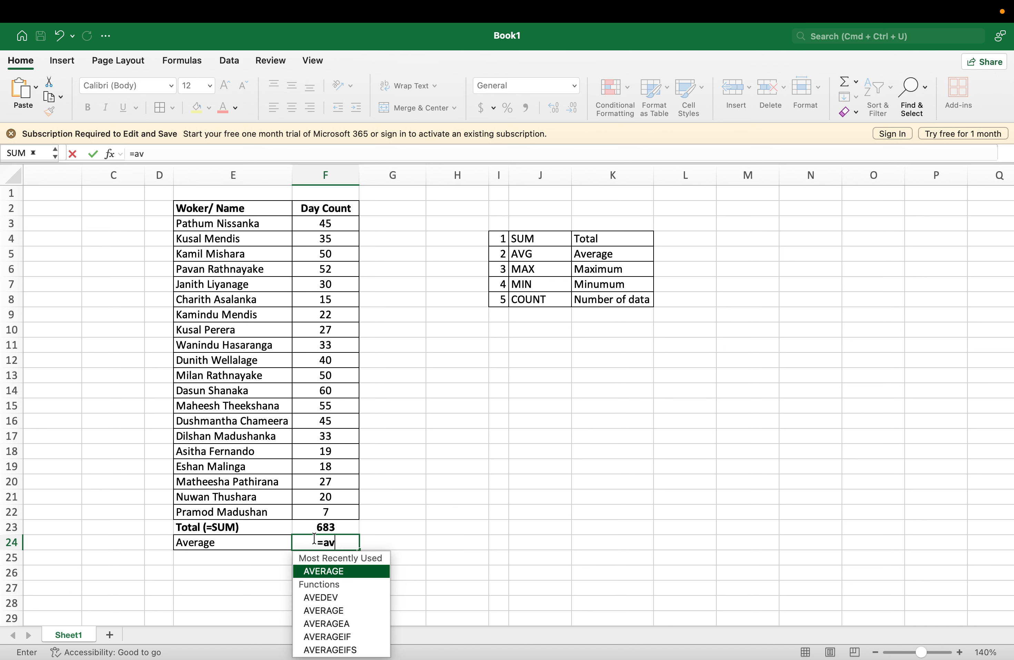
text(e)
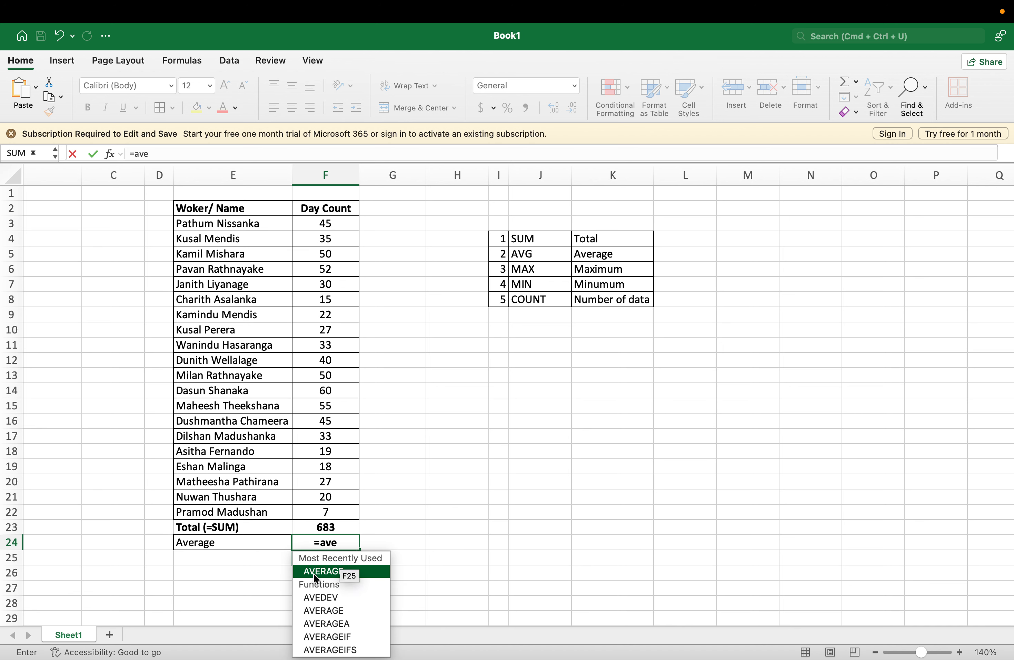
double_click(328, 570)
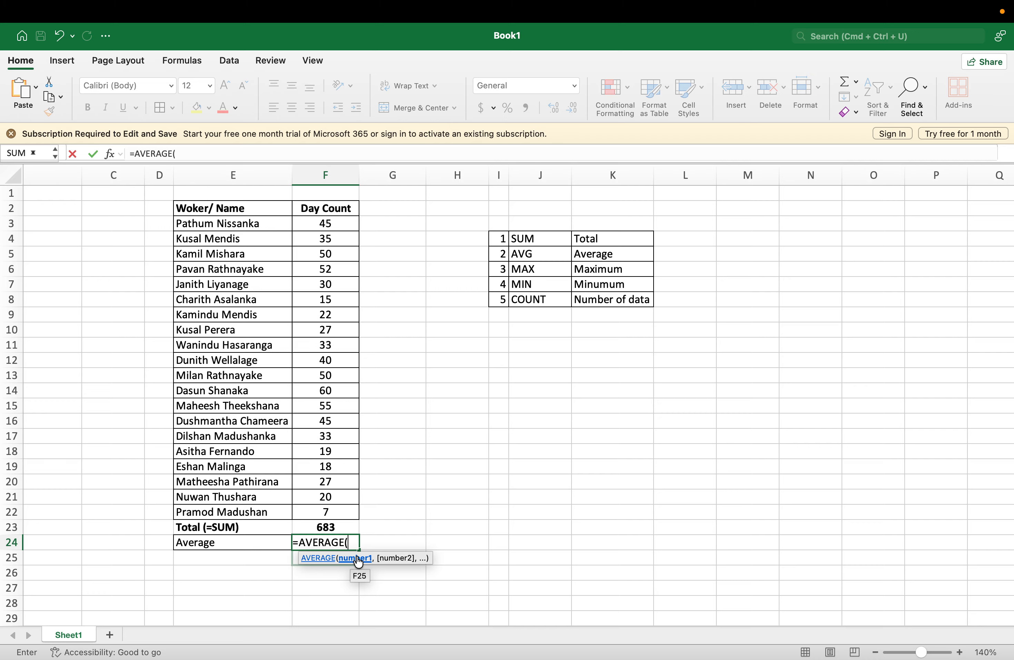
click(339, 510)
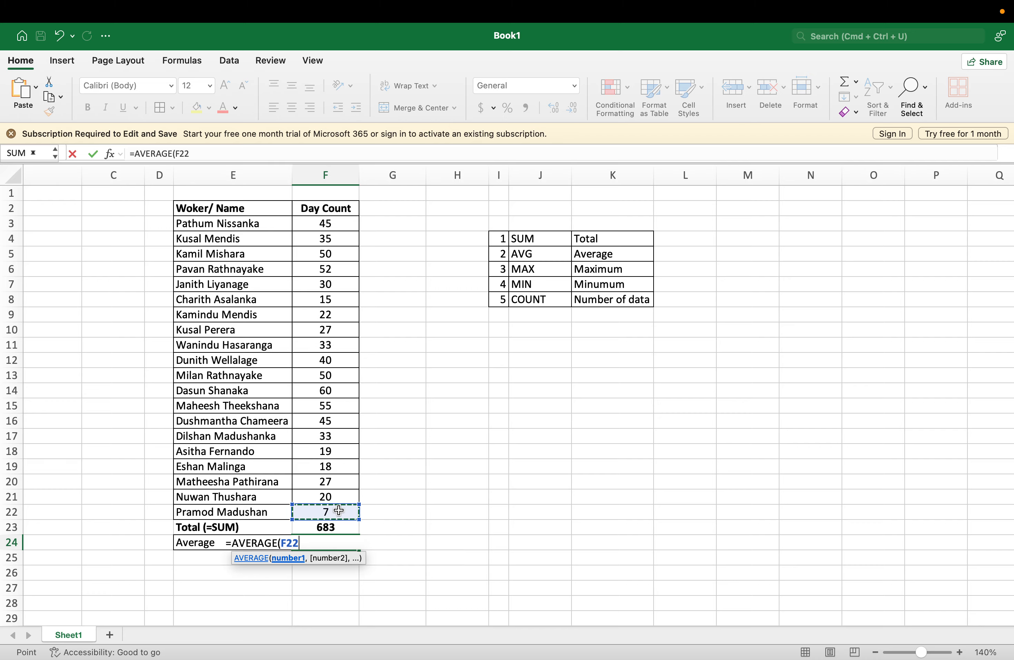
key(super+shift+Up)
key(shift+Down)
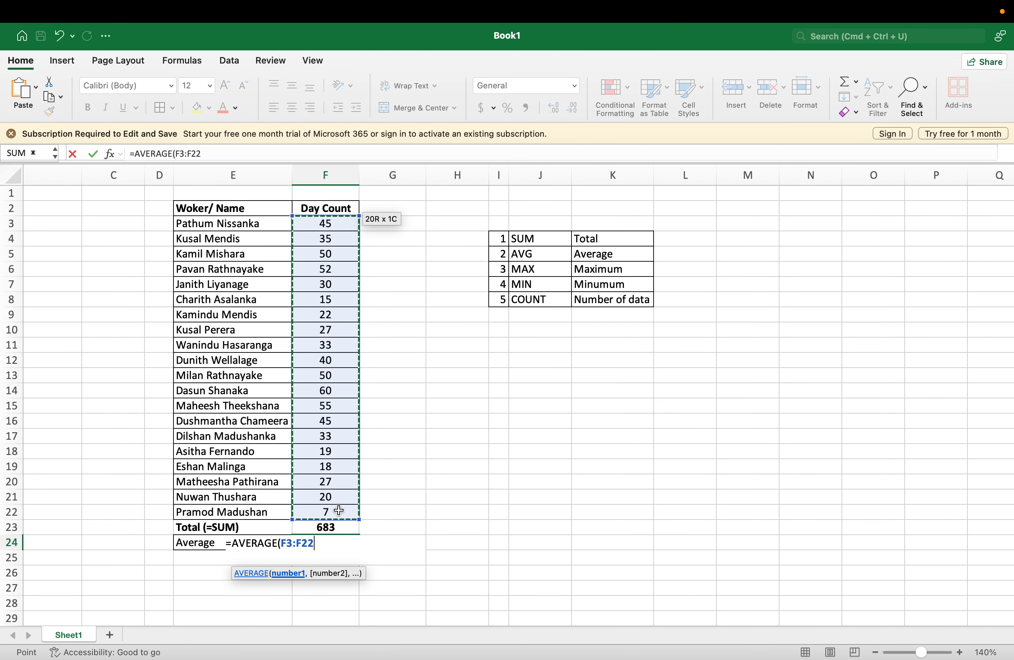
key(Return)
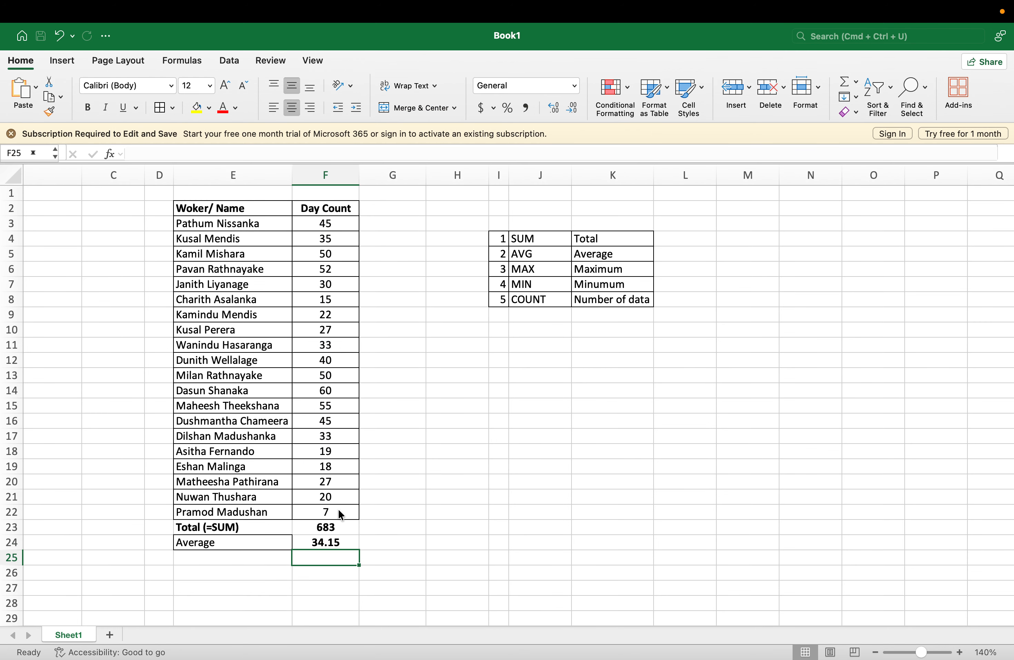
Extend the label in E24 to "Average (=Average)" and make it bold
key(Up)
key(Left)
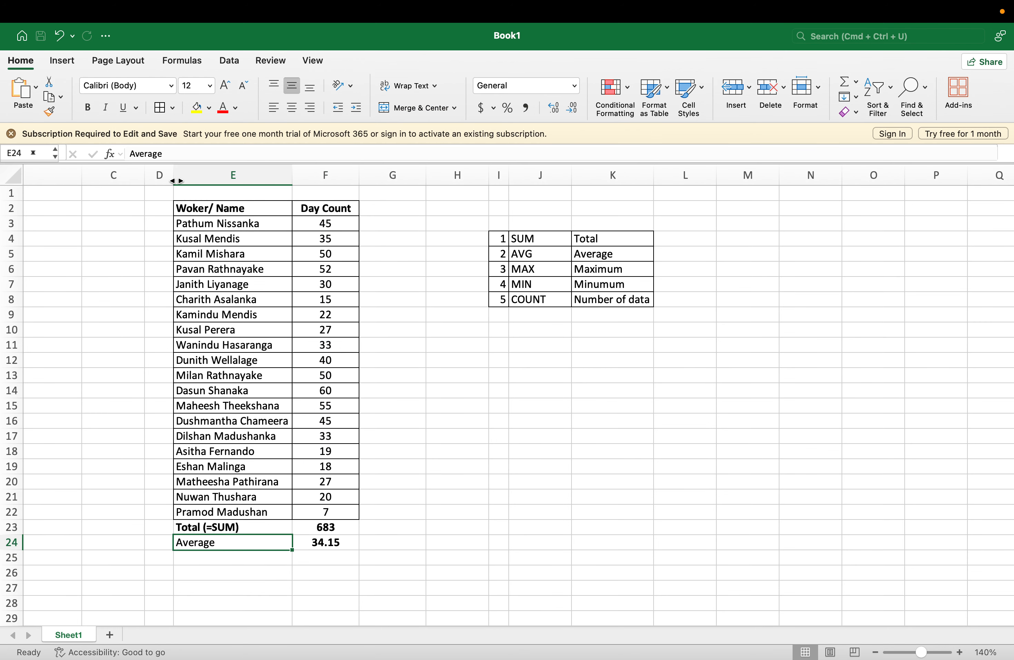
click(187, 153)
text(()
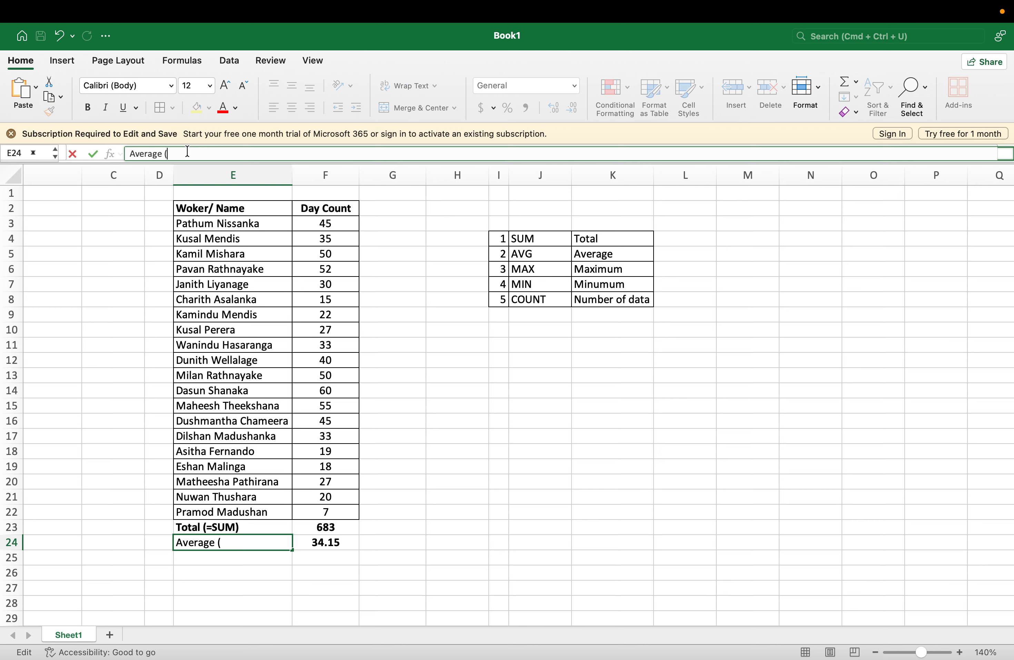
text(+)
key(BackSpace)
text(=Average))
key(Tab)
key(Left)
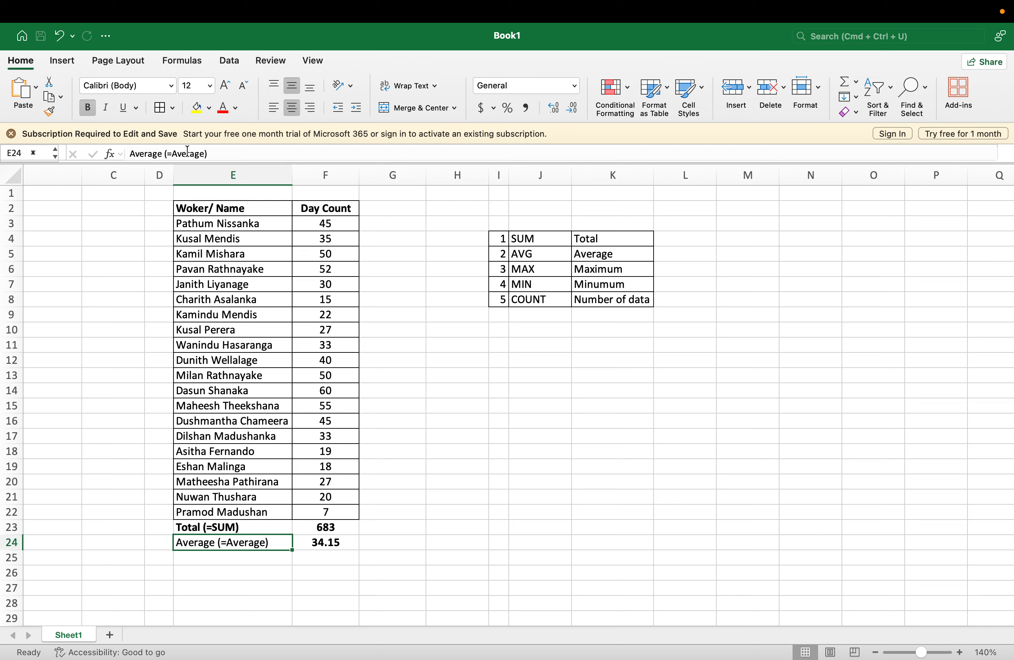
key(super+b)
Review the AVERAGE formula in F24 and the worker names in E3:E22 that it relates to
key(Right)
key(Right)
key(Left)
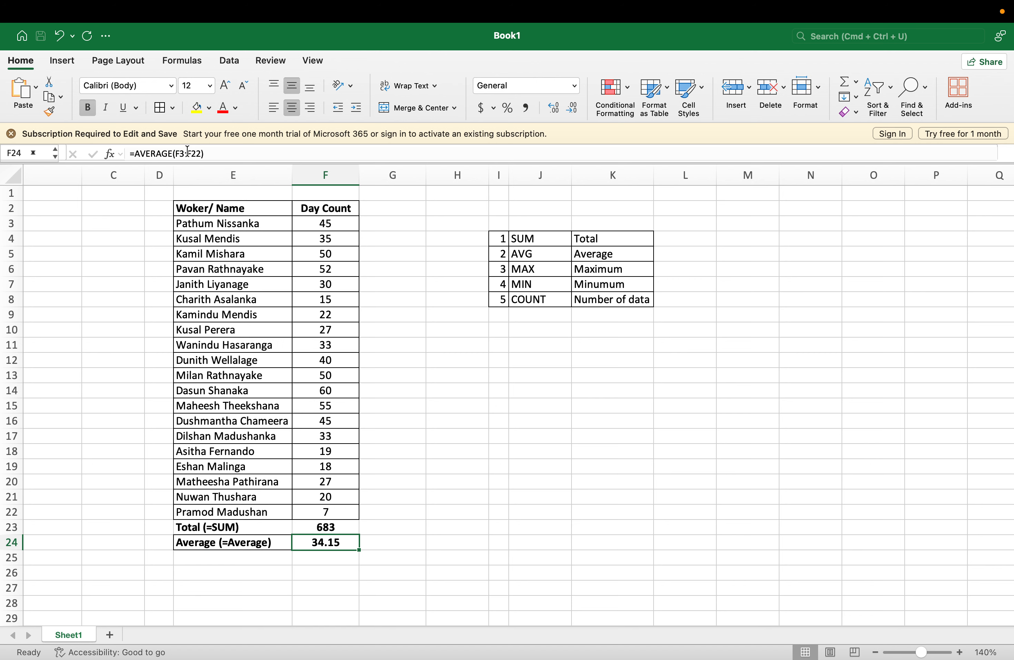
key(Left)
key(Up)
key(Up)
key(shift+super+Up)
key(shift+Down)
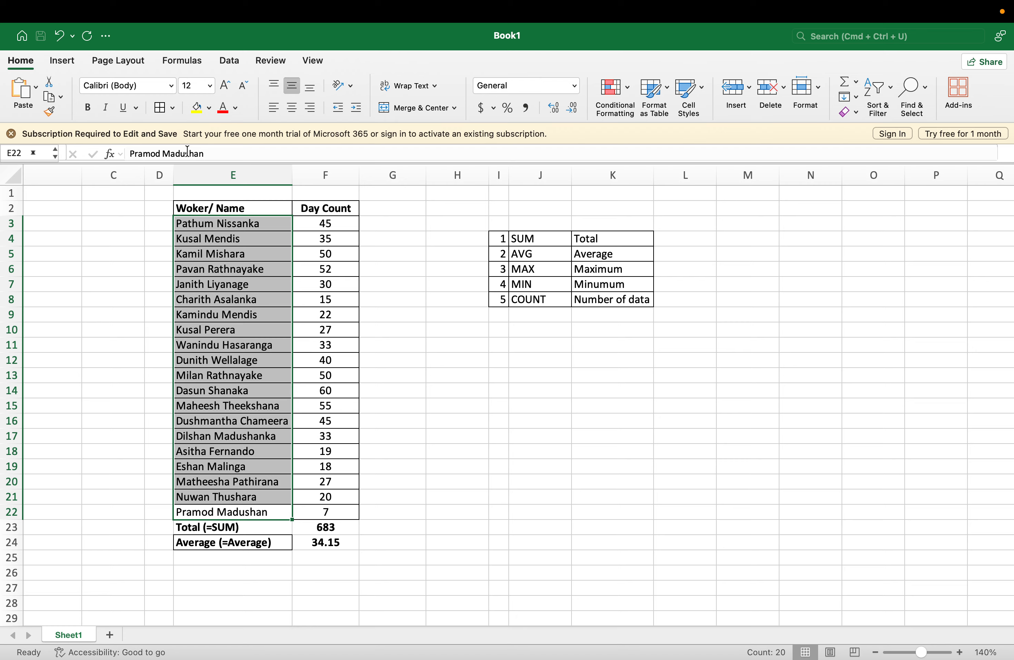
key(Down)
key(Up)
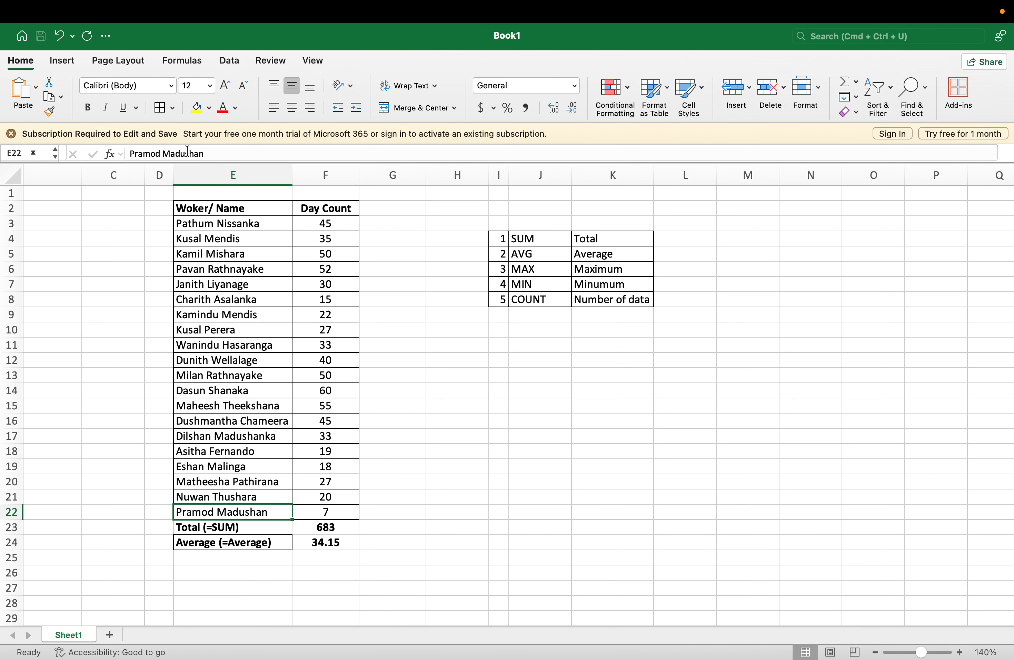
key(Right)
key(Down)
key(Down)
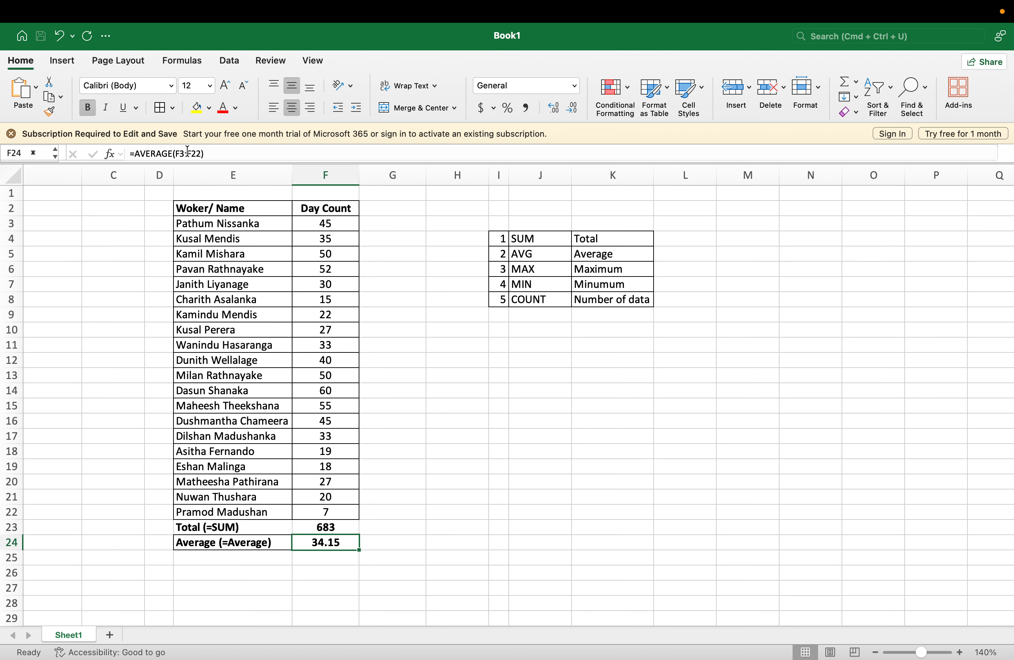
Examine the Day Count range F3:F22 that the average is calculated from
key(Left)
key(Down)
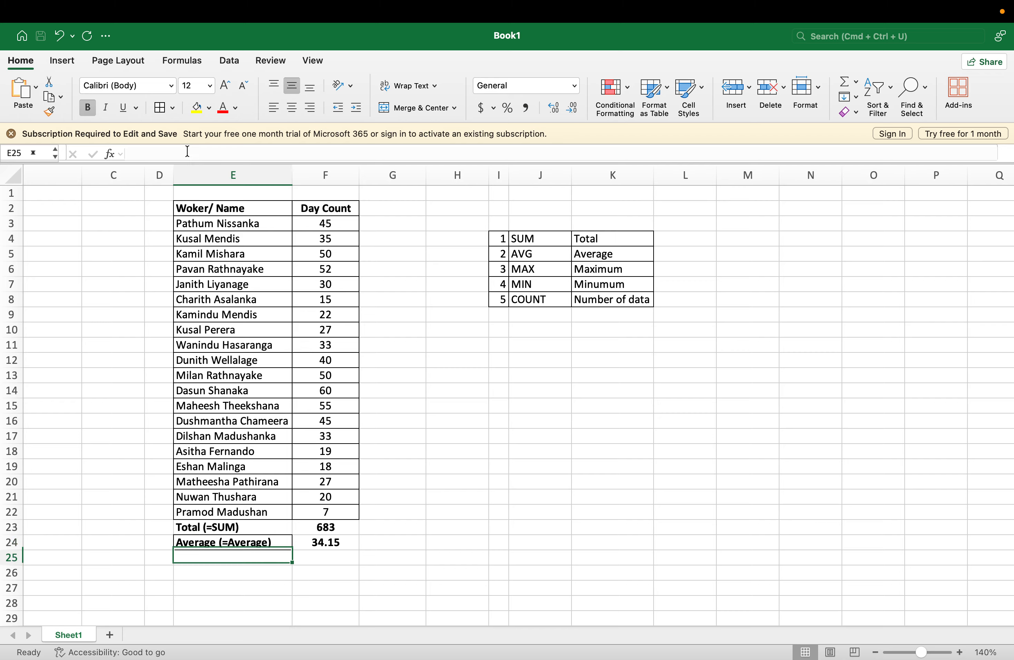
key(Up)
key(Up)
key(Up)
key(Right)
key(super+shift+Up)
key(shift+Down)
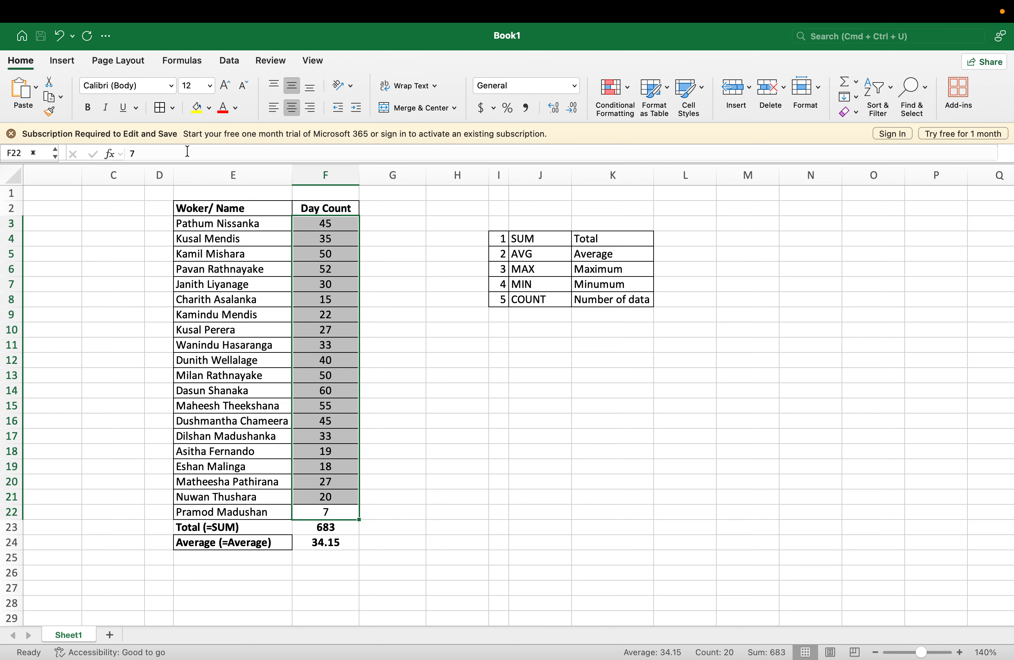
key(Left)
key(Down)
key(Down)
key(Down)
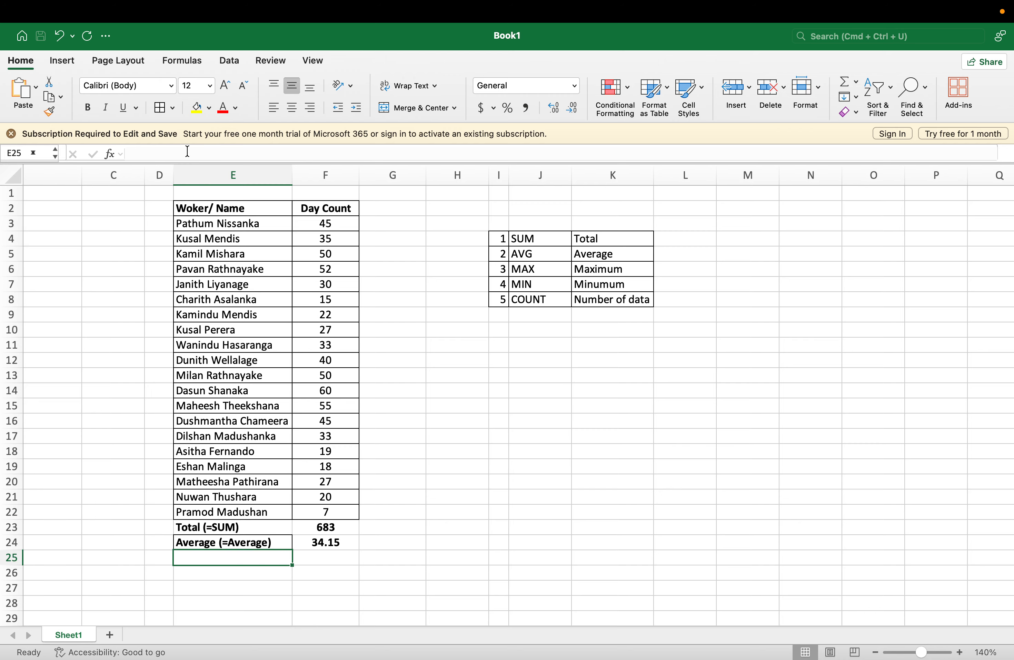
Copy the "Maximum" label from K6 in the function list into E25, below the average label
click(610, 274)
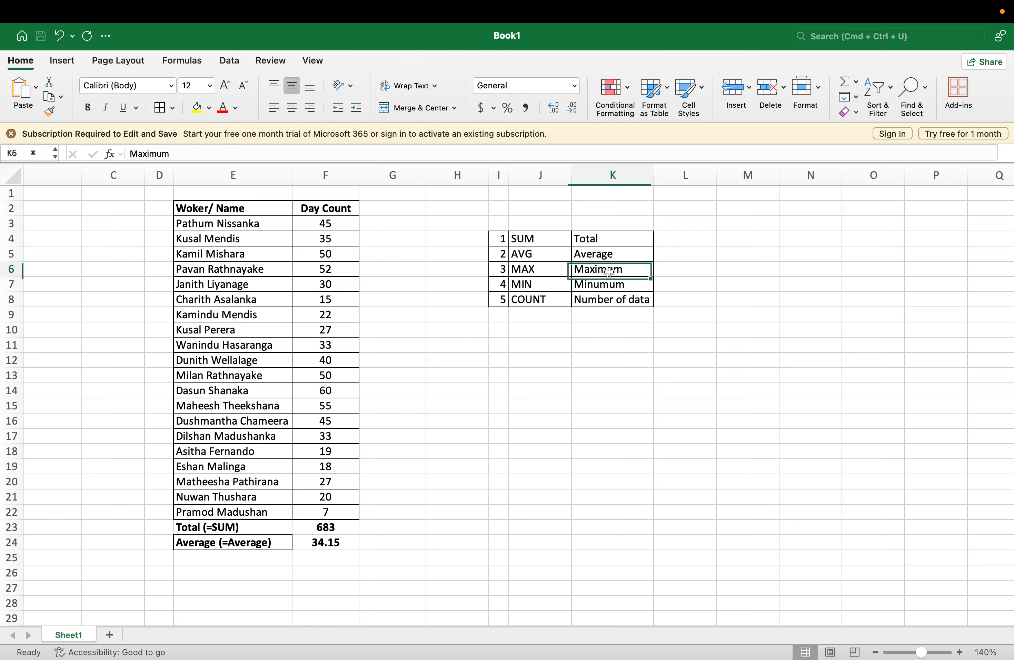
key(super+c)
click(270, 554)
key(super+v)
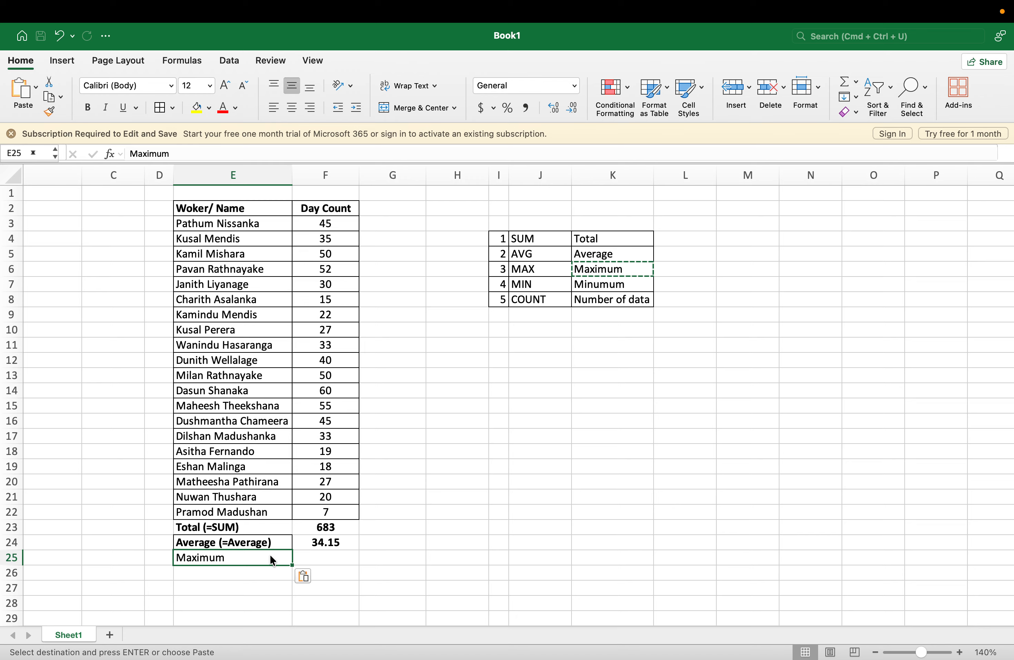
Find the highest day count in F25 with the formula =MAX(F3:F22)
key(Right)
text(=max)
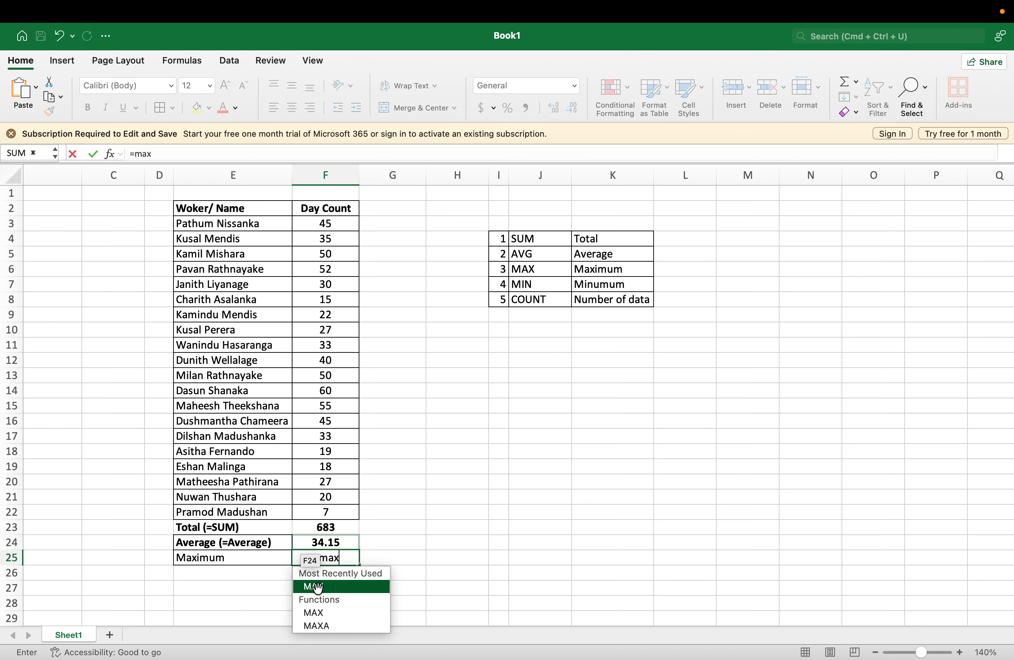
double_click(318, 587)
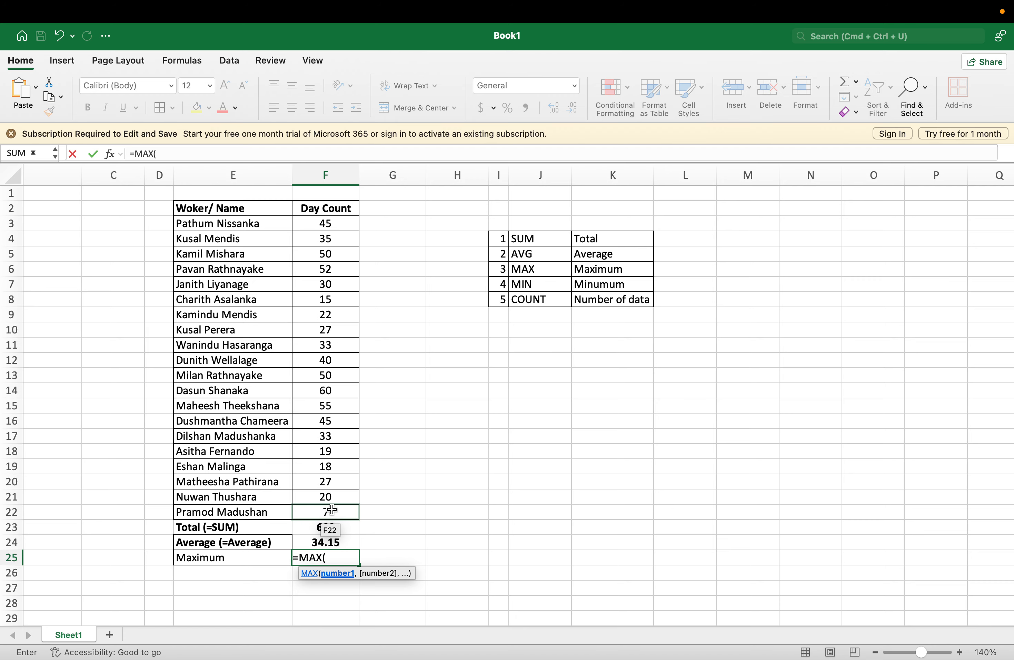
click(342, 513)
key(super+shift+Up)
key(shift+Down)
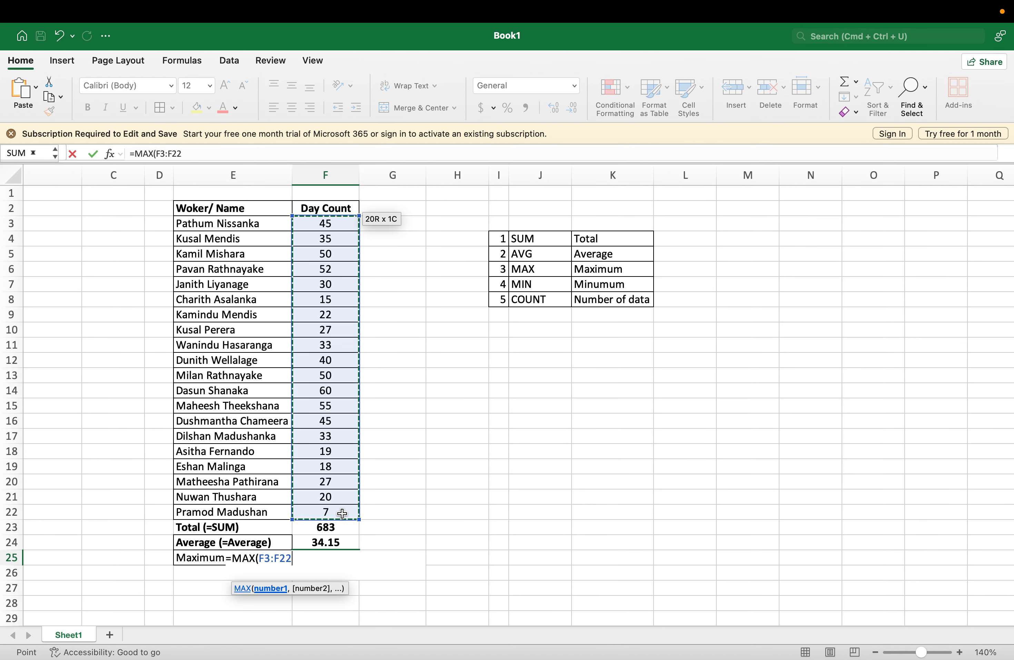
key(Up)
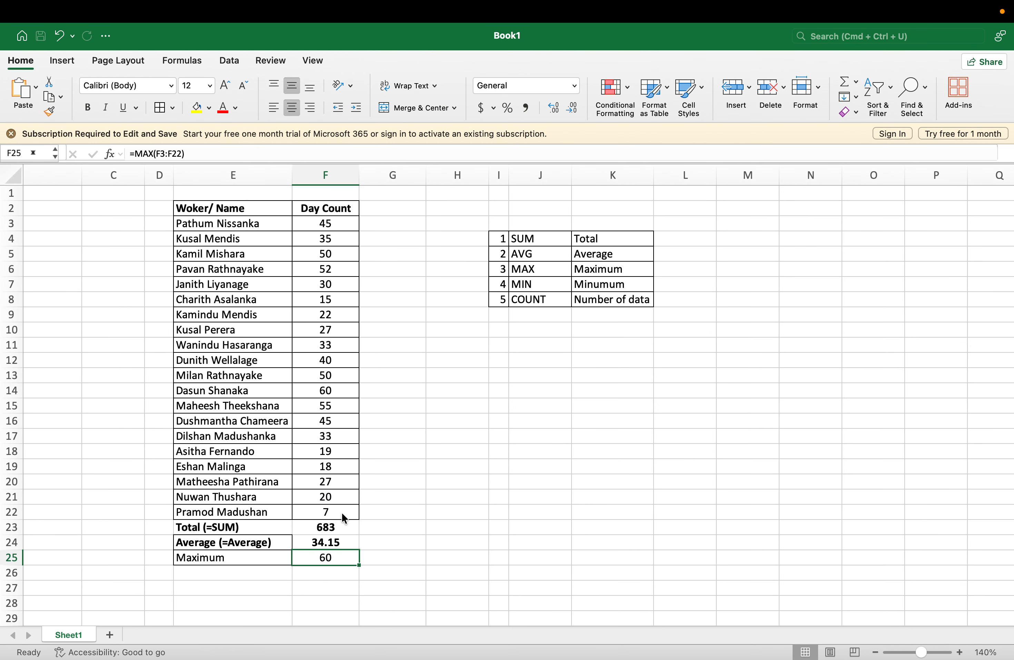
Extend the label in E25 to "Maximum (=MAX)" and make E25:F25 bold
key(Left)
click(220, 154)
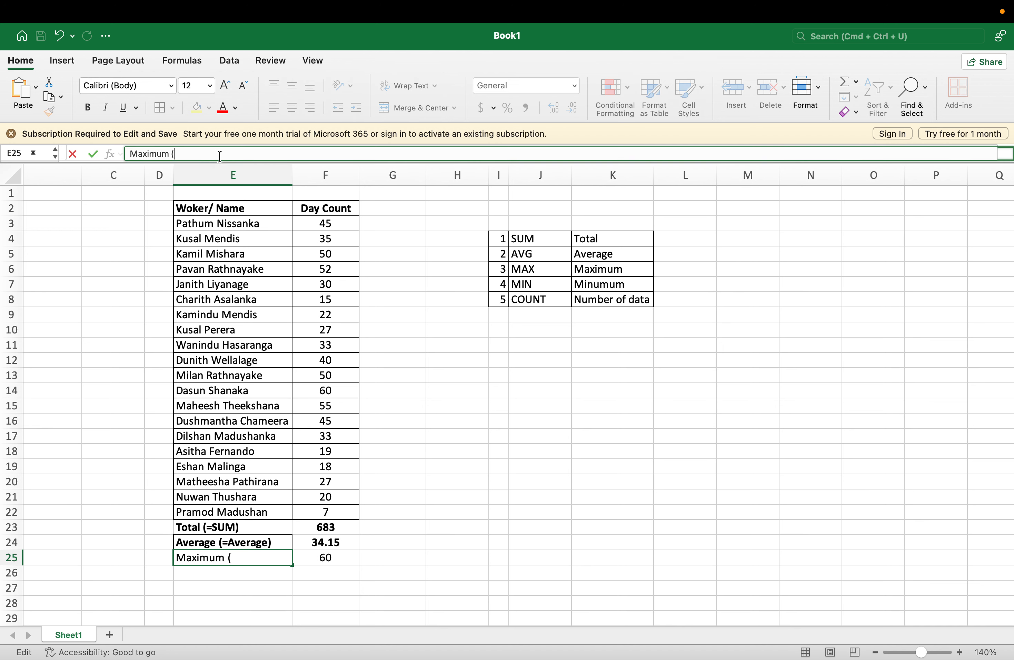
text((=MAX))
key(Tab)
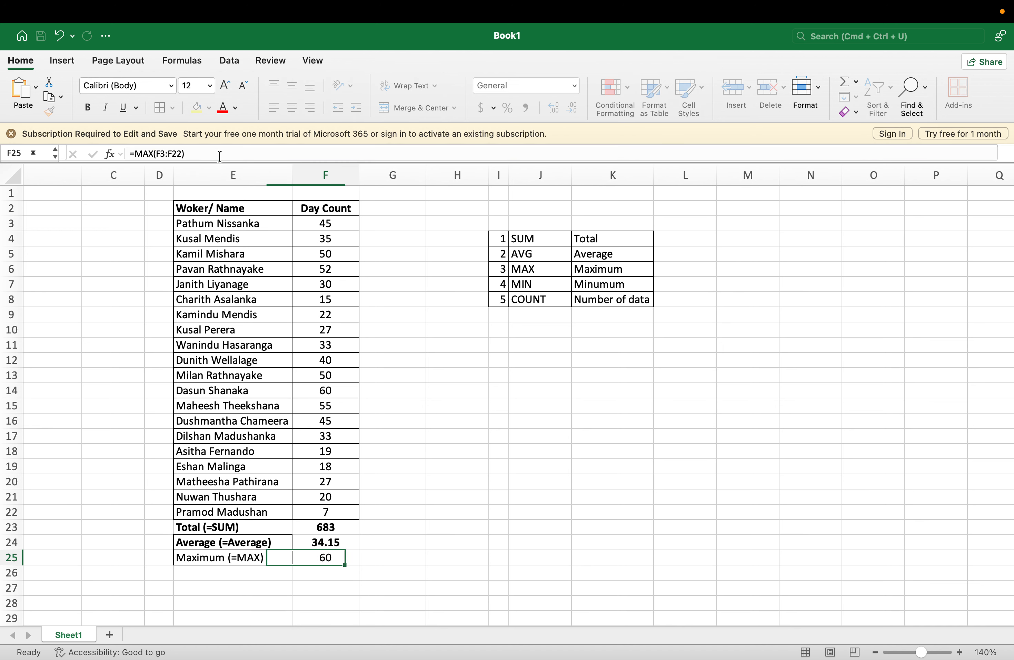
key(Left)
key(shift+Right)
key(super+b)
key(Right)
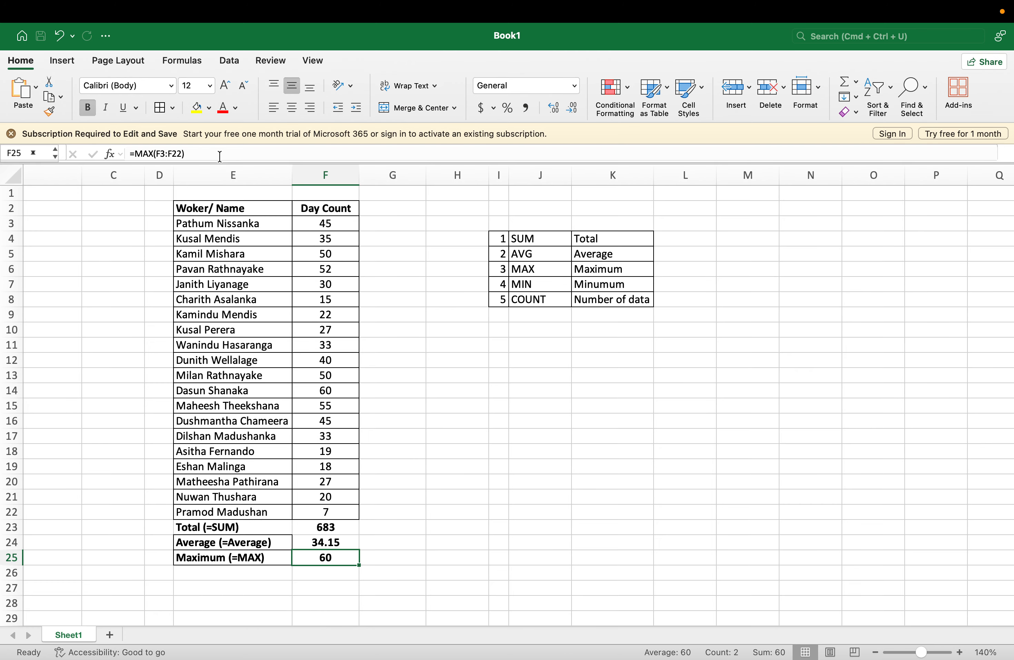
Copy the "Minumum" label from K7 in the function list into E26, below the maximum label
key(Up)
key(Left)
key(Right)
key(Down)
key(Down)
key(Left)
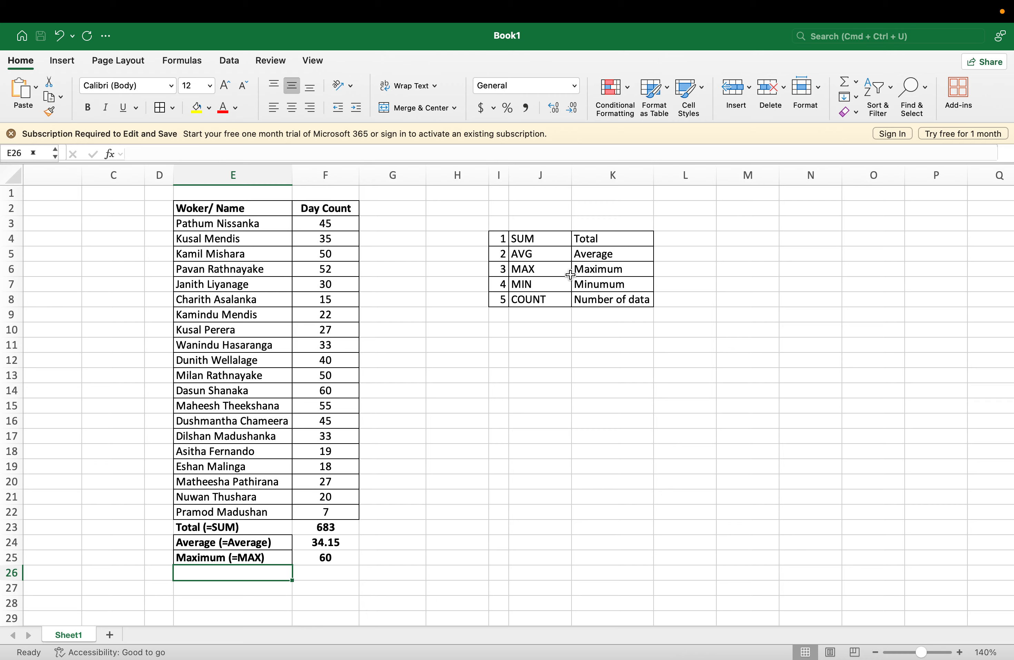
click(624, 288)
key(super+c)
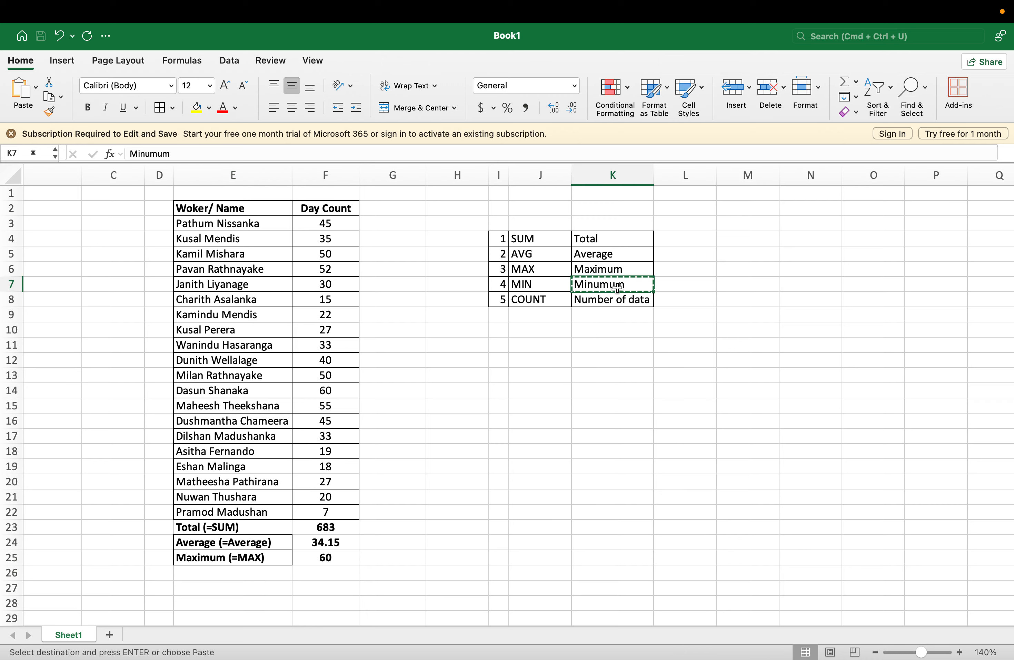
click(246, 574)
key(super+v)
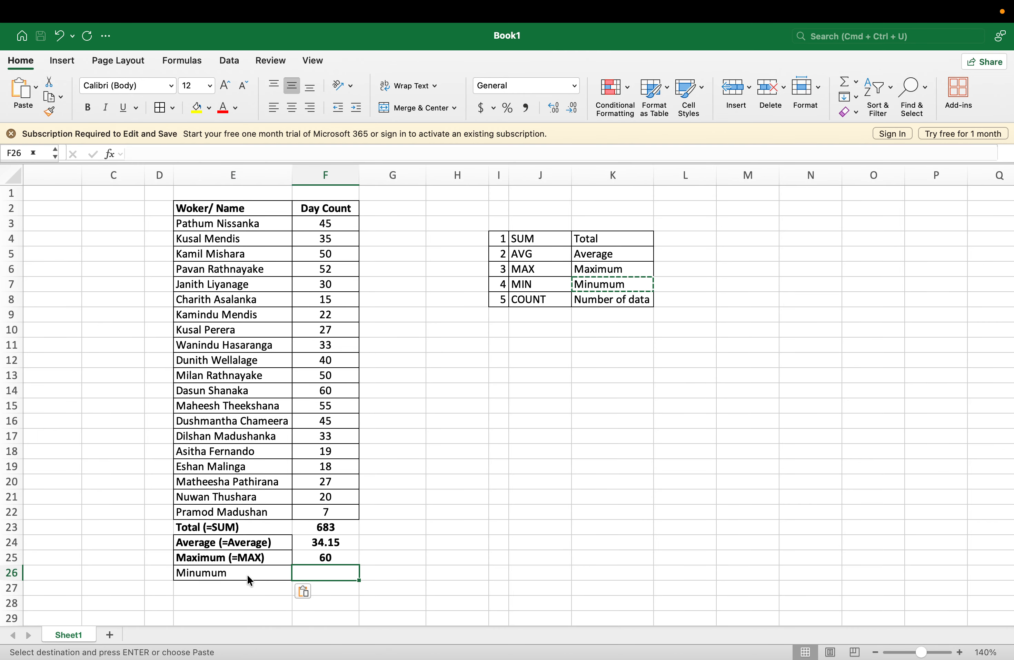
Find the lowest day count in F26 with the formula =MIN(F3:F22)
key(Right)
text(=)
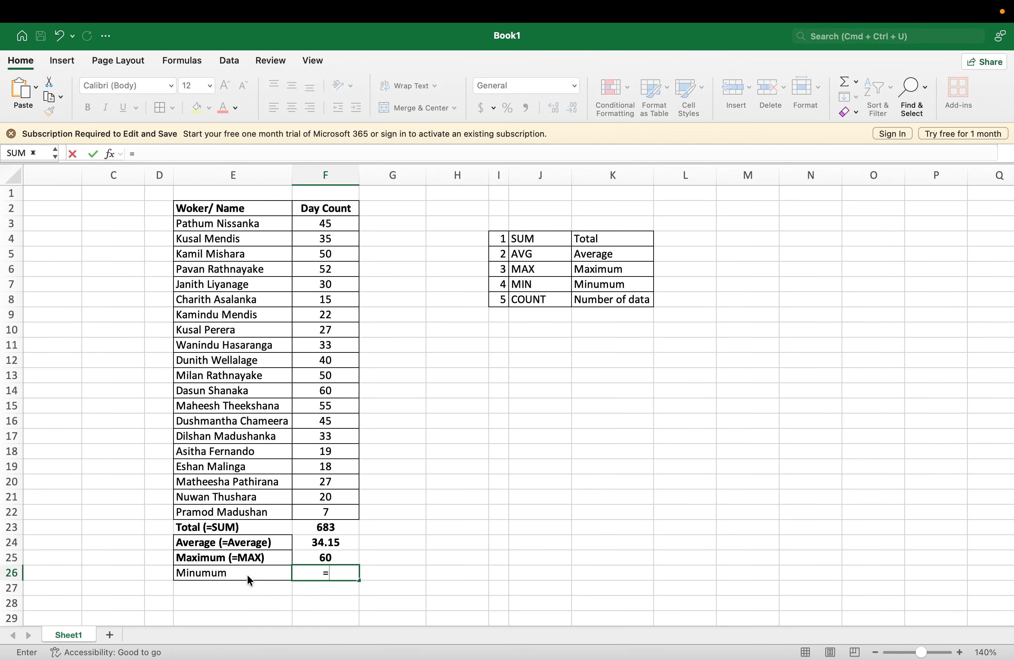
text(min)
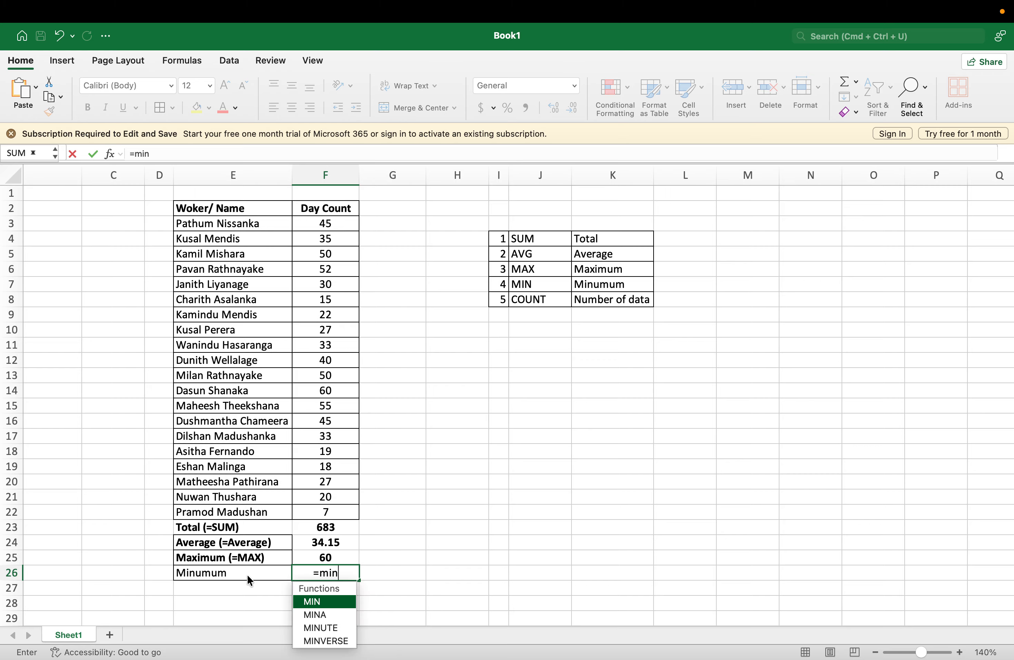
double_click(316, 601)
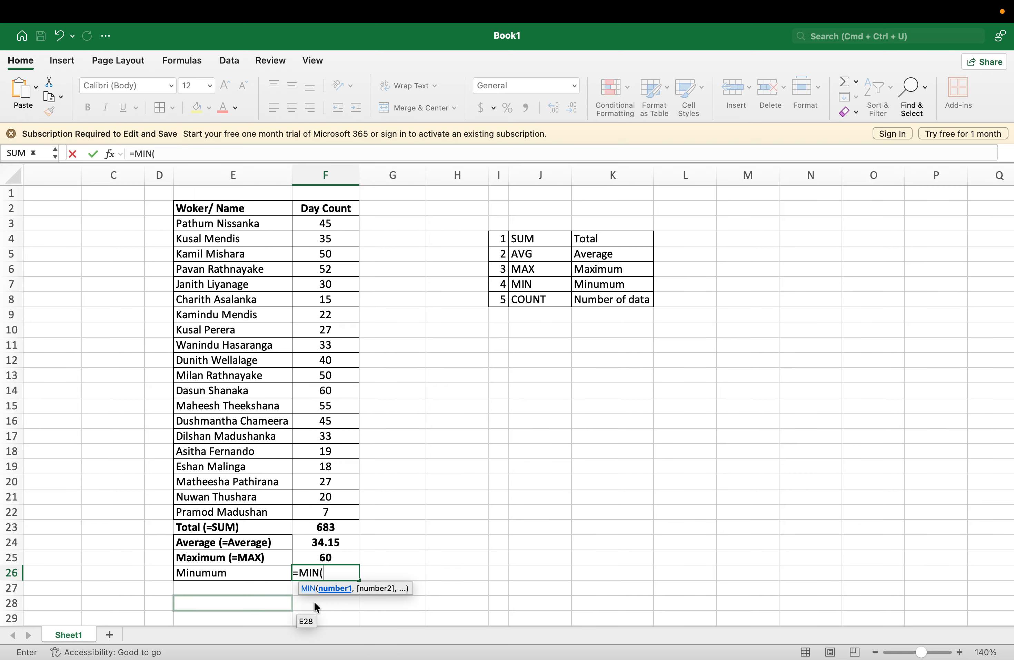
click(342, 510)
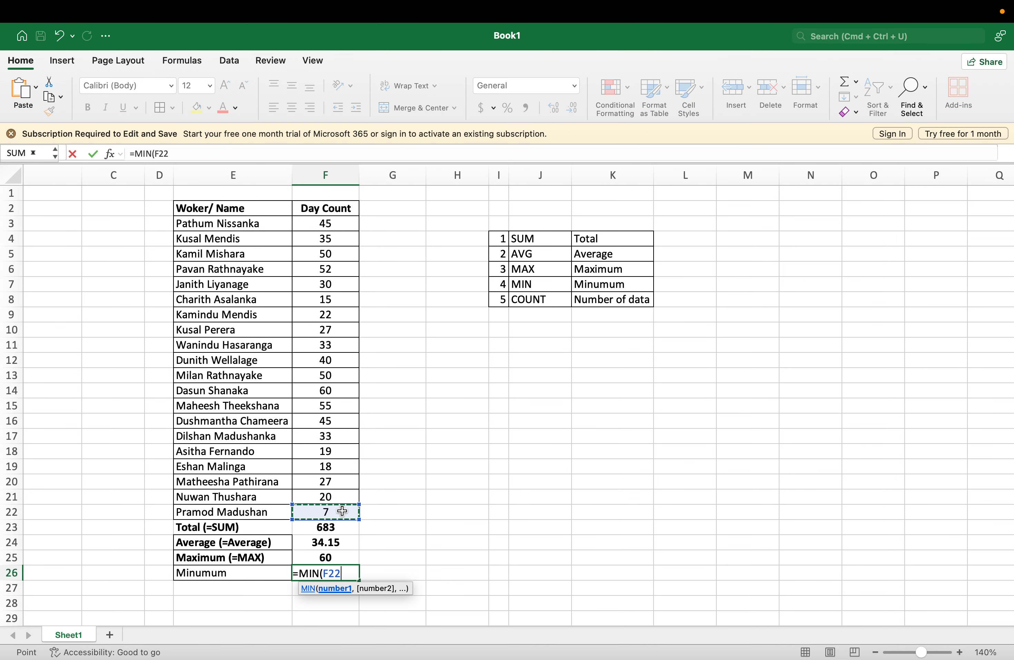
key(shift+super+Up)
key(Return)
key(Up)
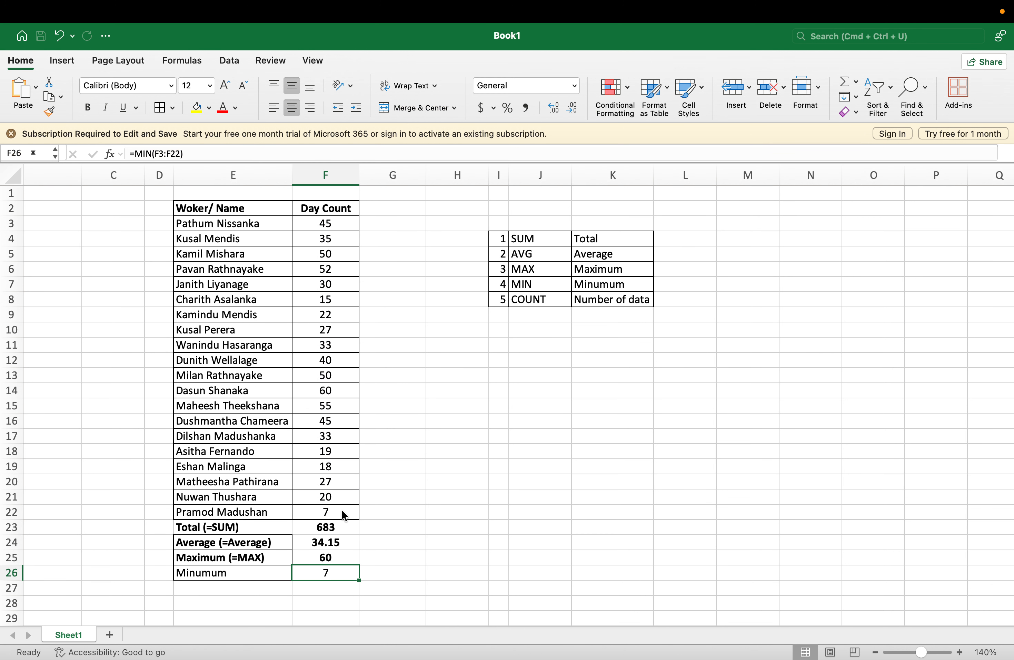
Extend the label in E26 to "Minumum (=MIN)"
key(Left)
click(205, 153)
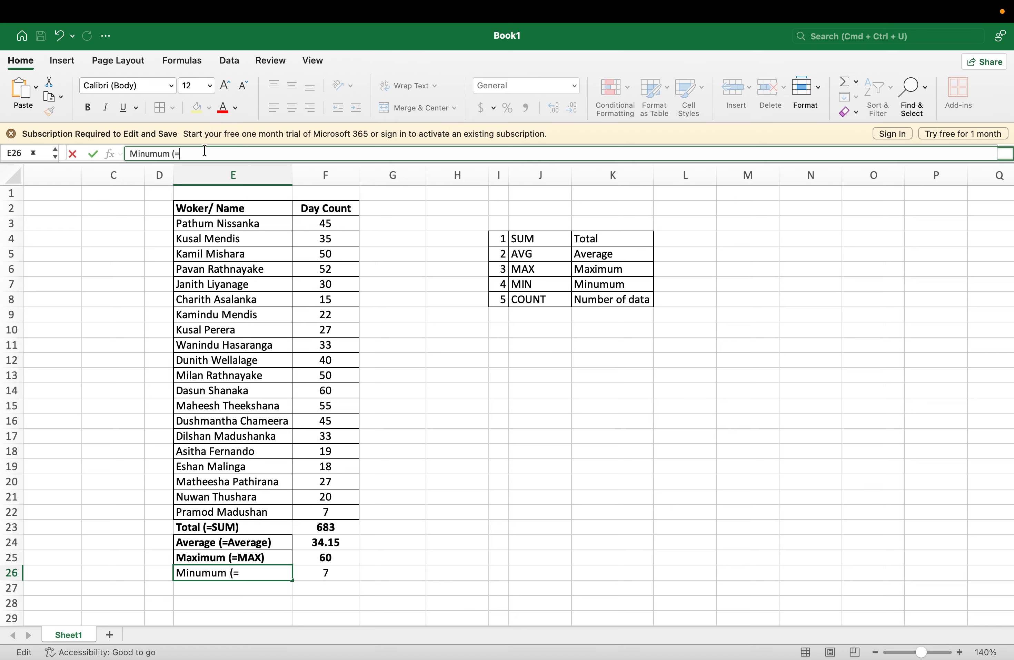
text((=MIN)
key(Tab)
key(Left)
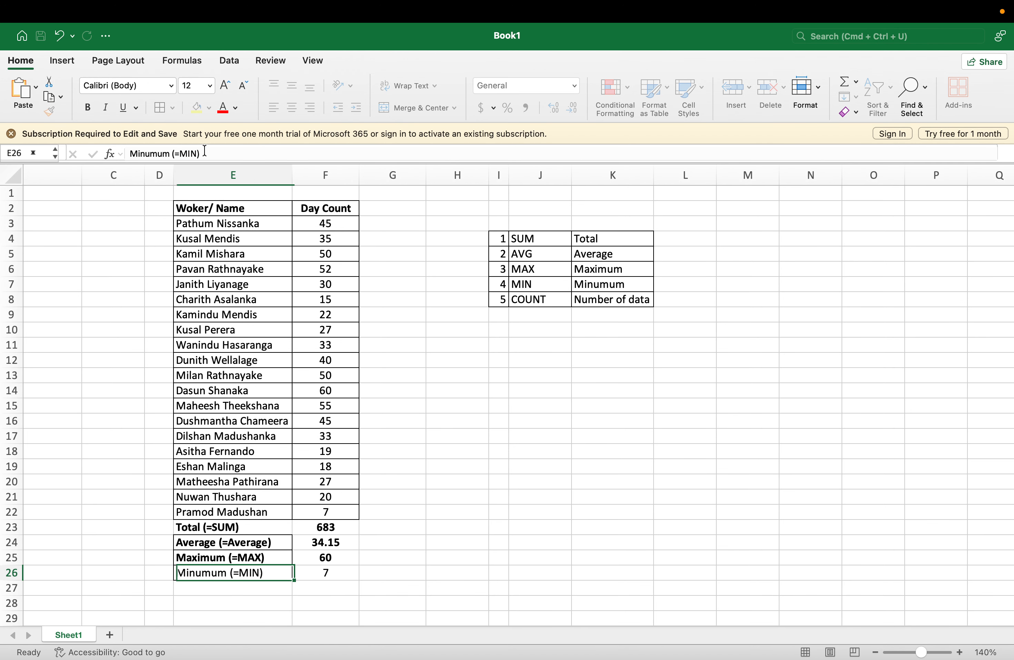
Make the minimum label and its result in E26:F26 bold
key(shift+Right)
key(shift+Left)
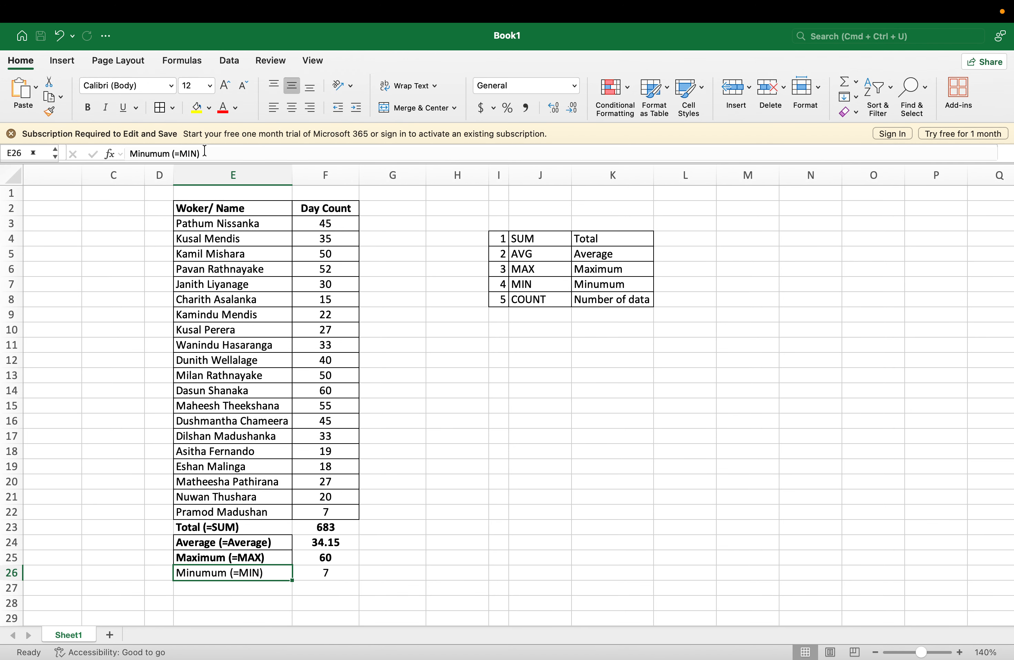
key(shift+Right)
key(super+b)
key(shift+Left)
key(Up)
key(Up)
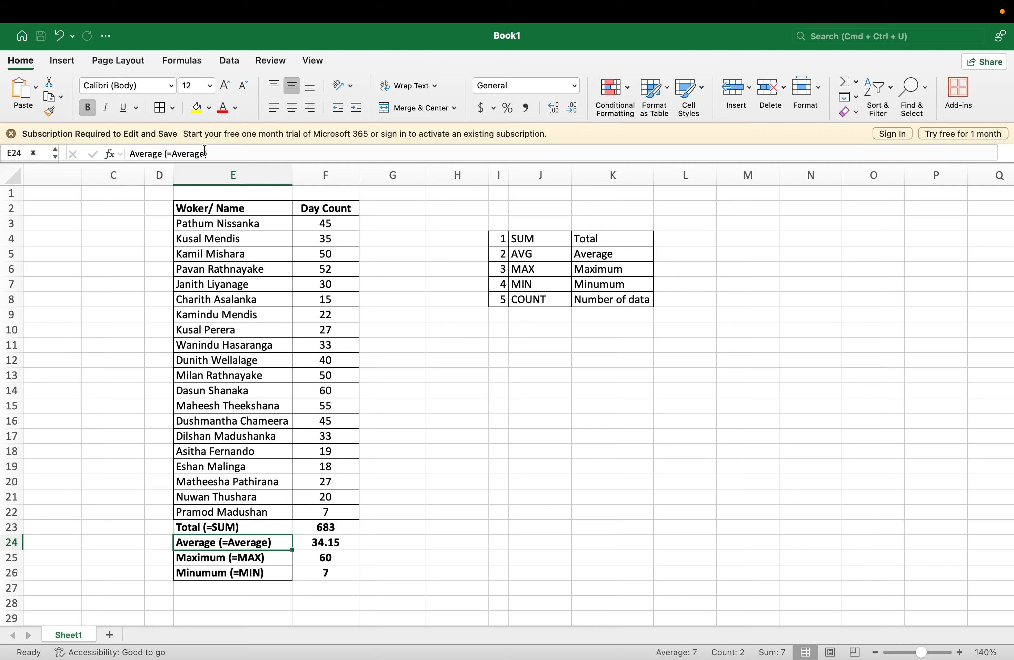
key(Right)
key(Down)
key(Down)
key(Left)
key(Down)
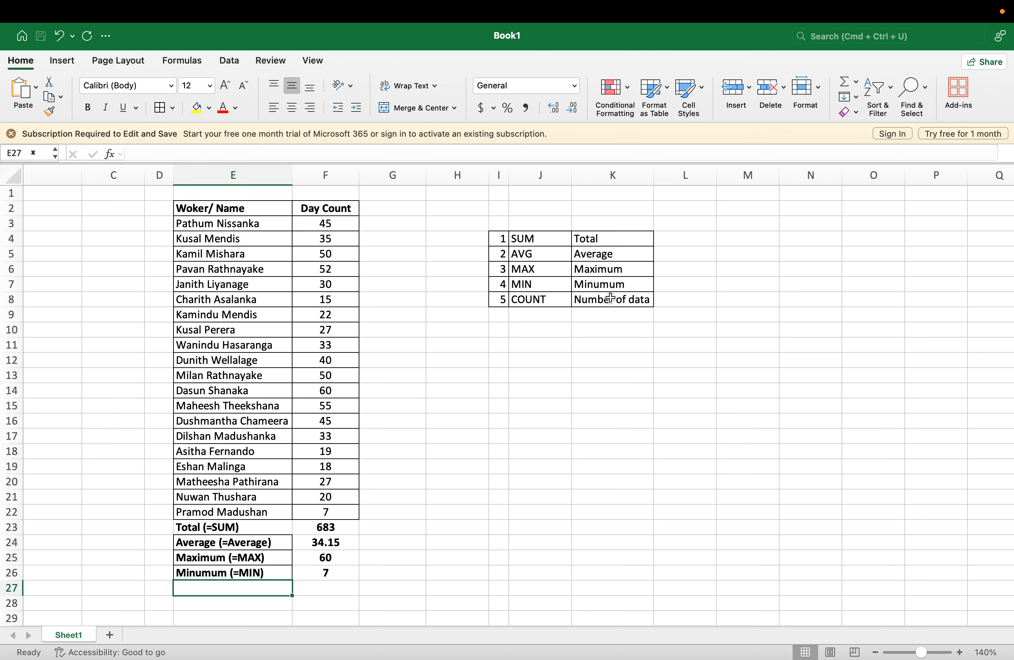
Examine the "Number of data" entry in K8 and the extent of the worker name column that the count concerns
click(623, 299)
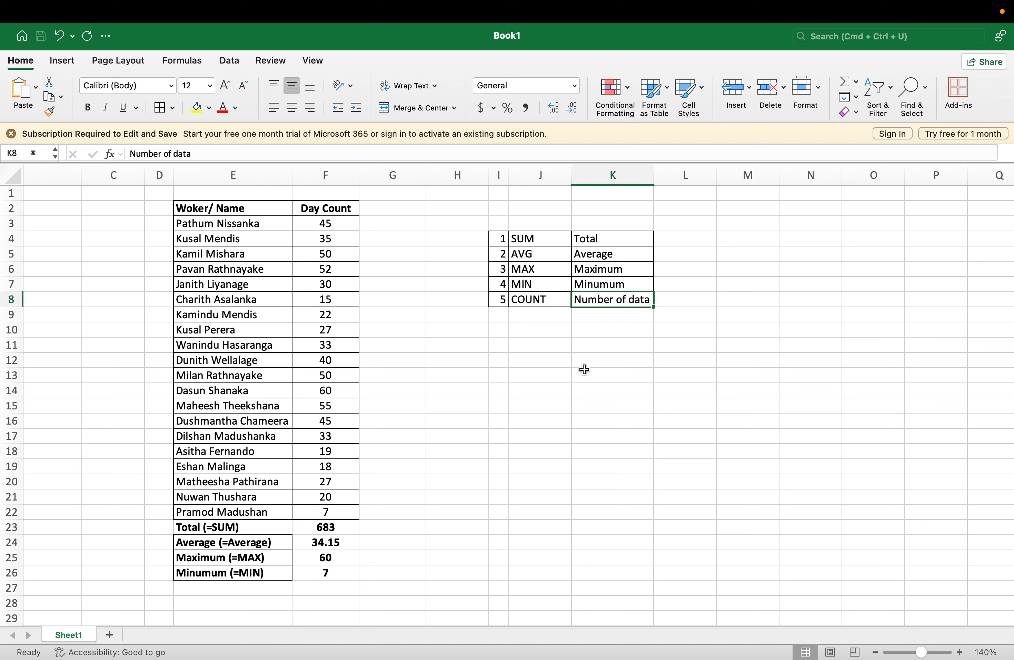
click(284, 385)
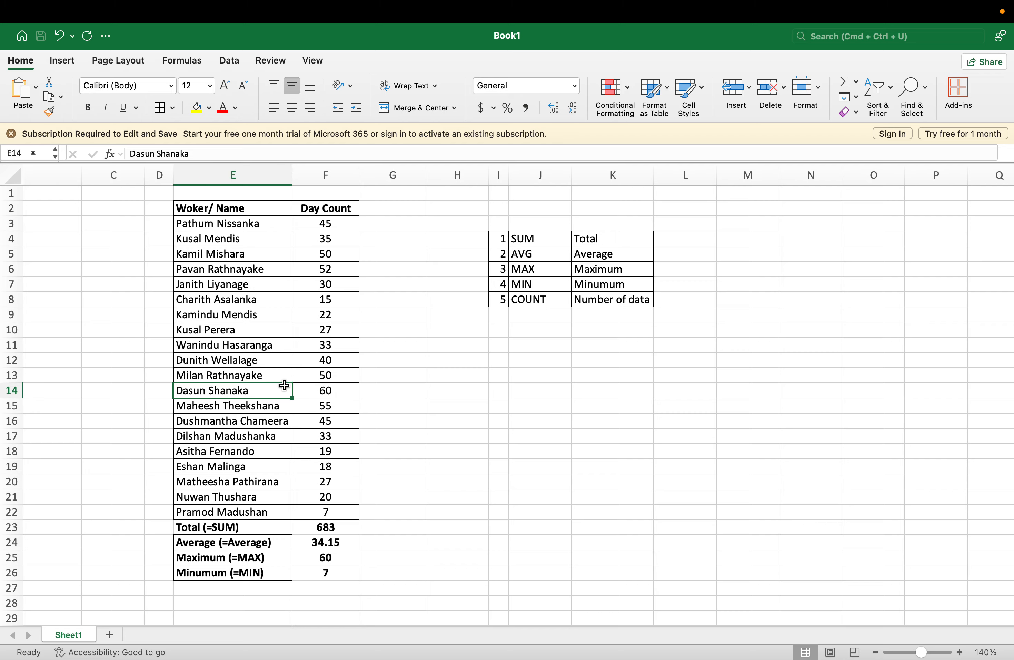
key(super+Up)
key(Down)
key(shift+super+Down)
key(super+Up)
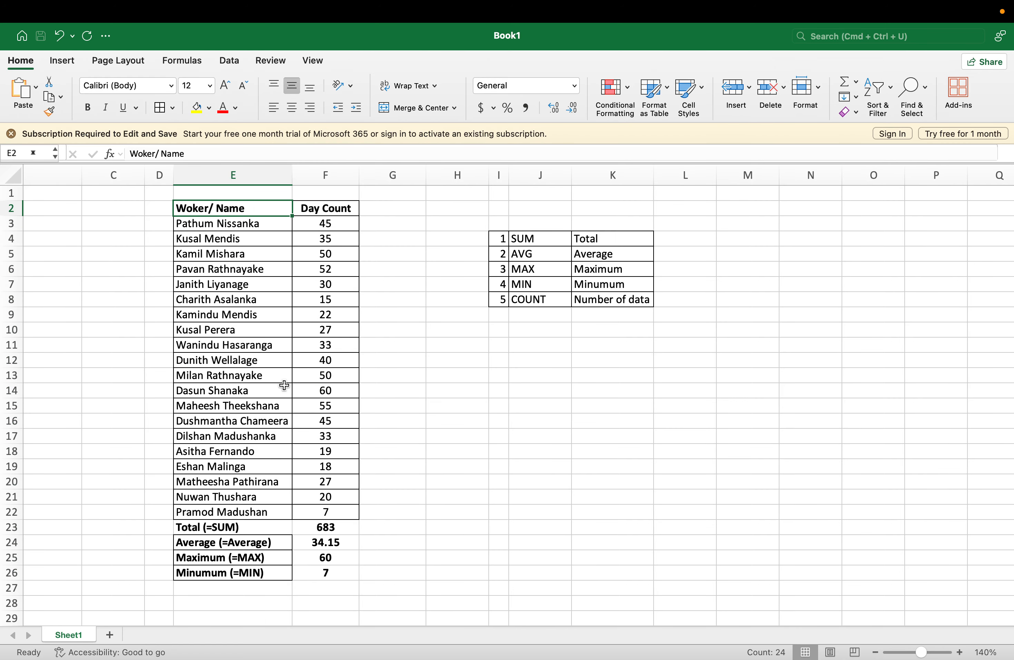
key(super+Down)
key(Down)
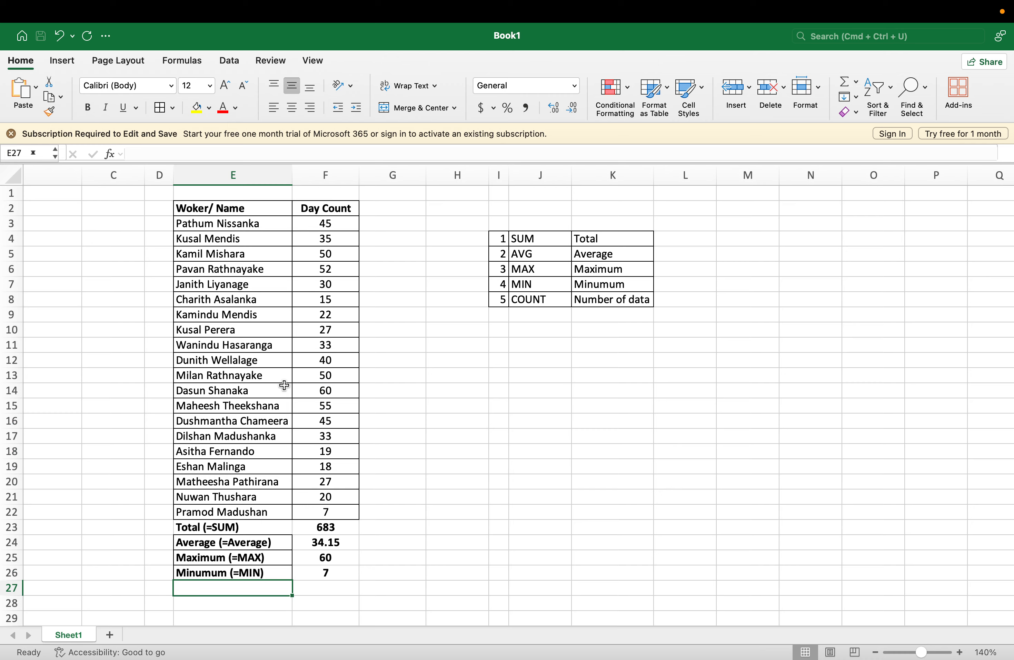
Label E27 "Count" and count the day count entries in F27 with the formula =COUNT(F3:F22)
text(Count)
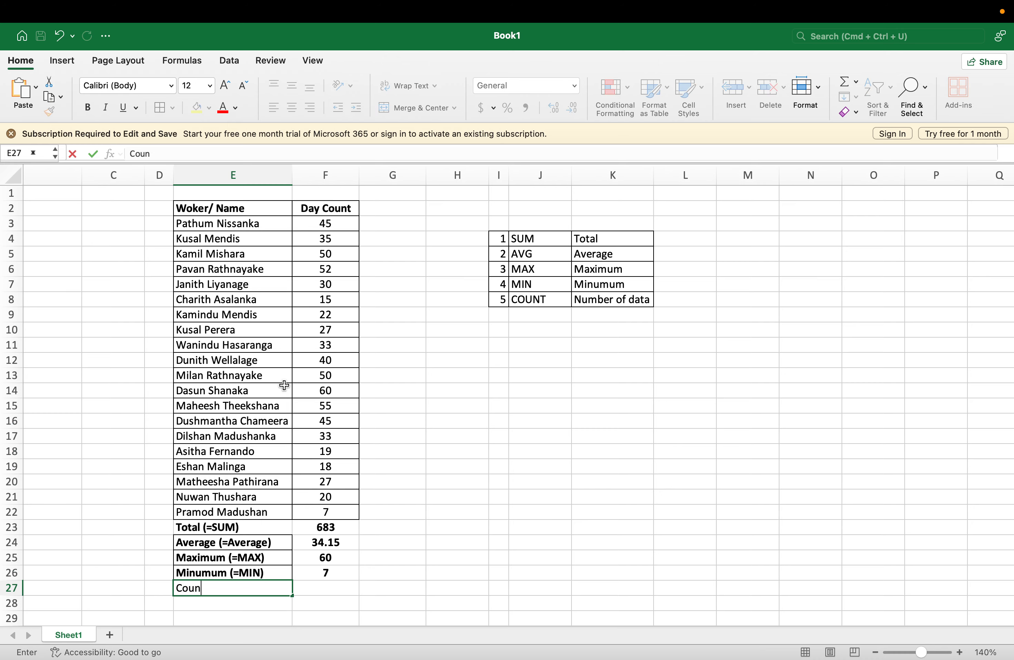
key(Tab)
text(=cou)
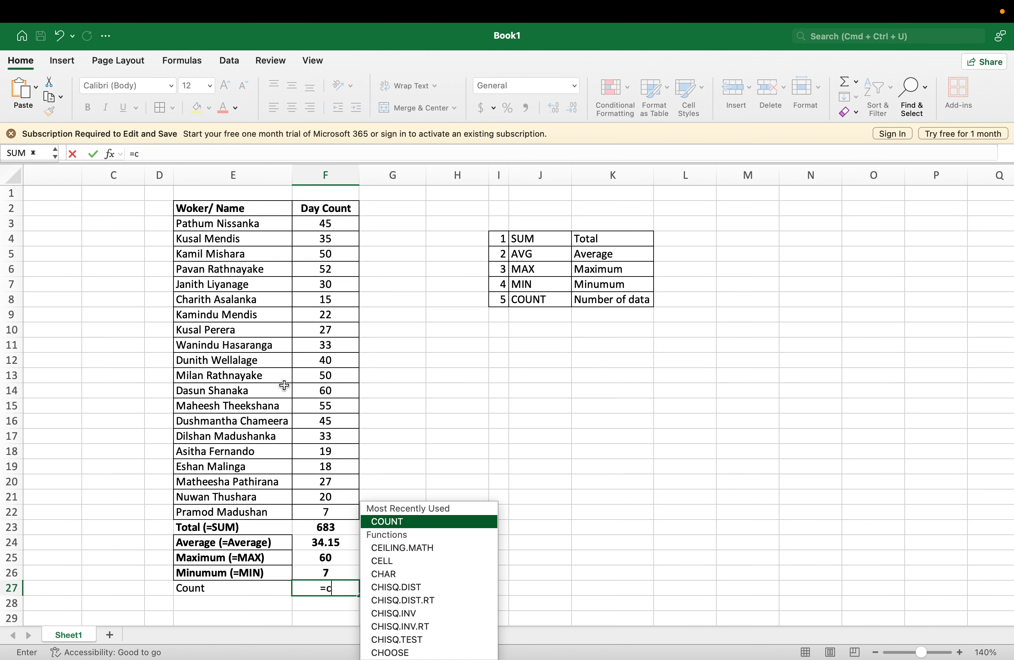
double_click(385, 520)
click(334, 512)
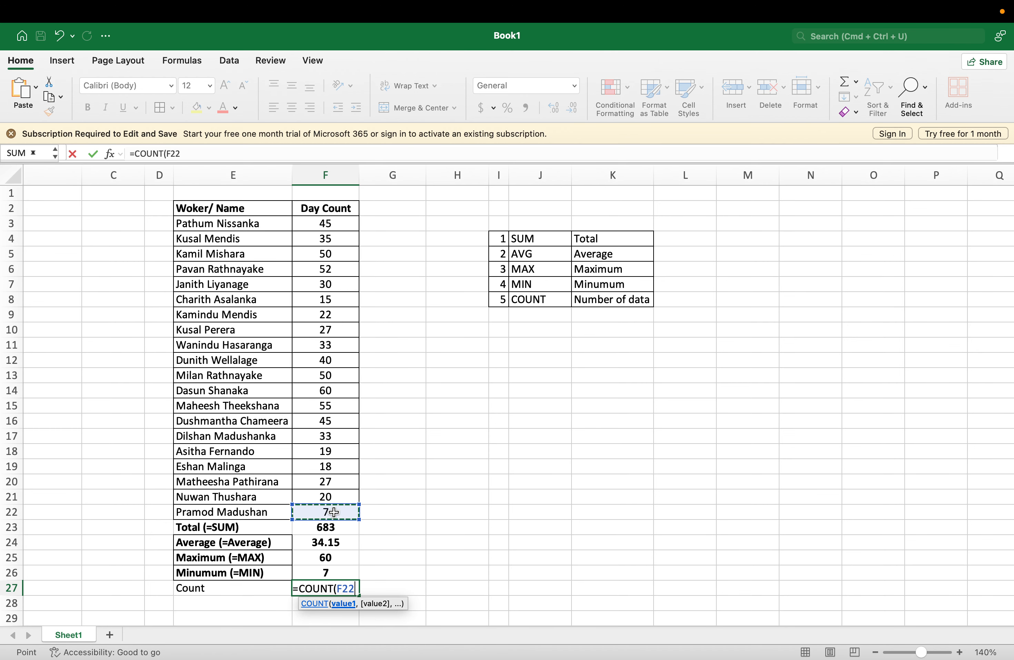
key(shift+super+Up)
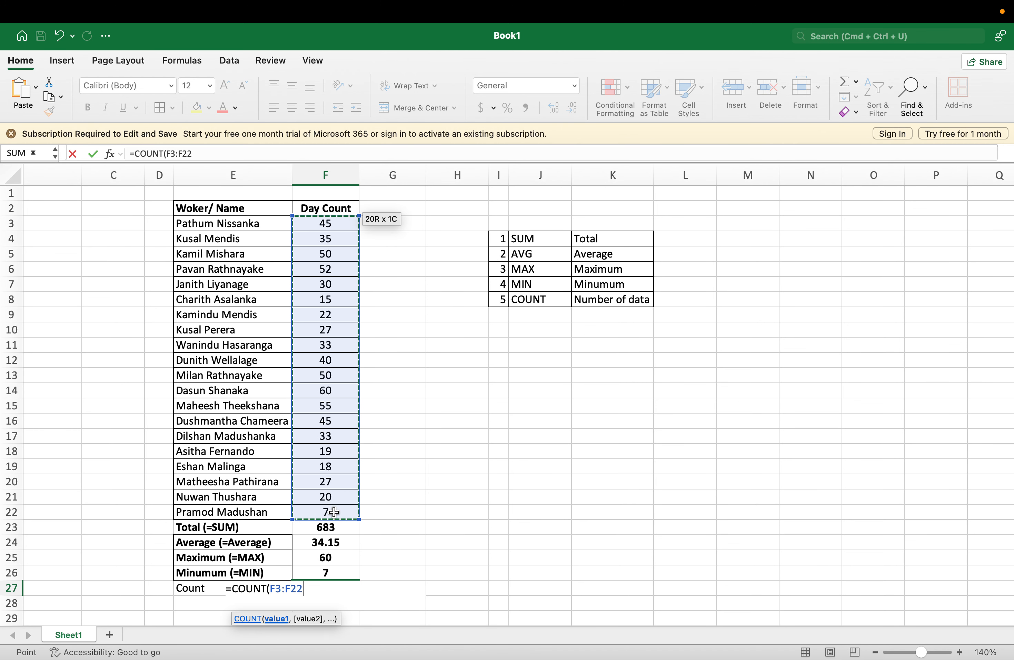
key(Return)
Make the count label and its result in E27:F27 bold
key(Up)
key(Right)
key(Left)
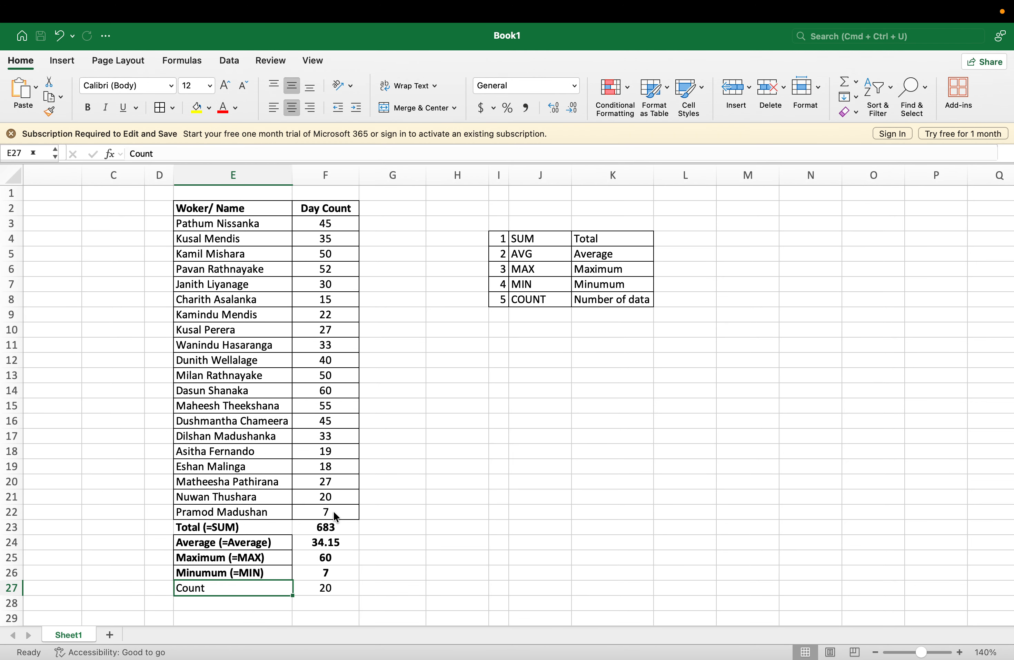
key(shift+Right)
key(super+b)
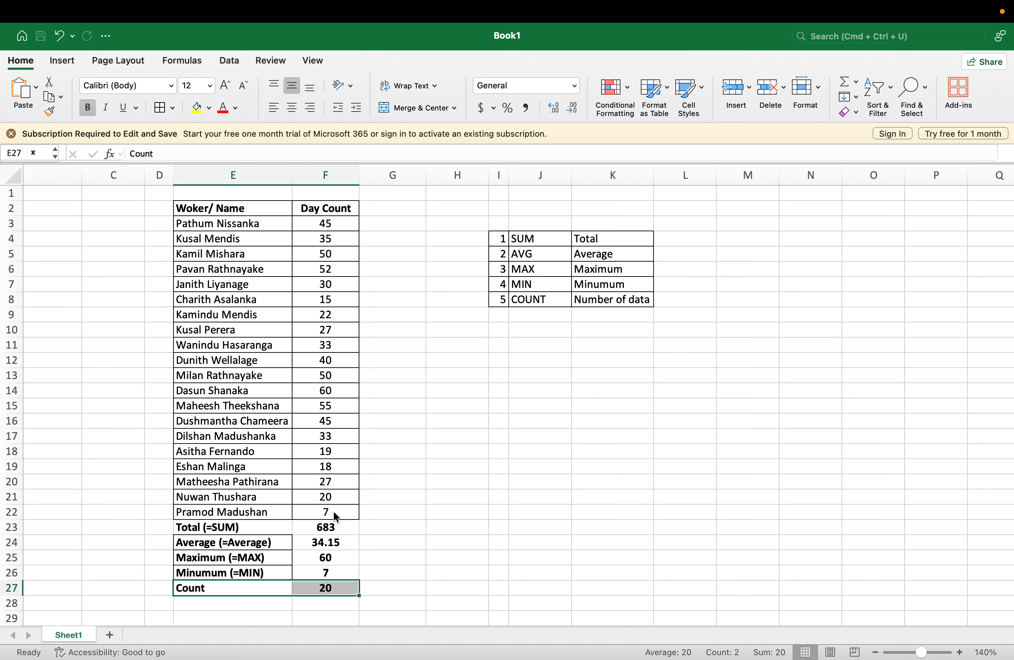
Apply all borders to the summary rows in E23:F27, from the total down to the count
key(Up)
key(Up)
key(Up)
key(Up)
key(shift+Right)
key(shift+Down)
key(shift+Down)
key(shift+Down)
key(shift+Down)
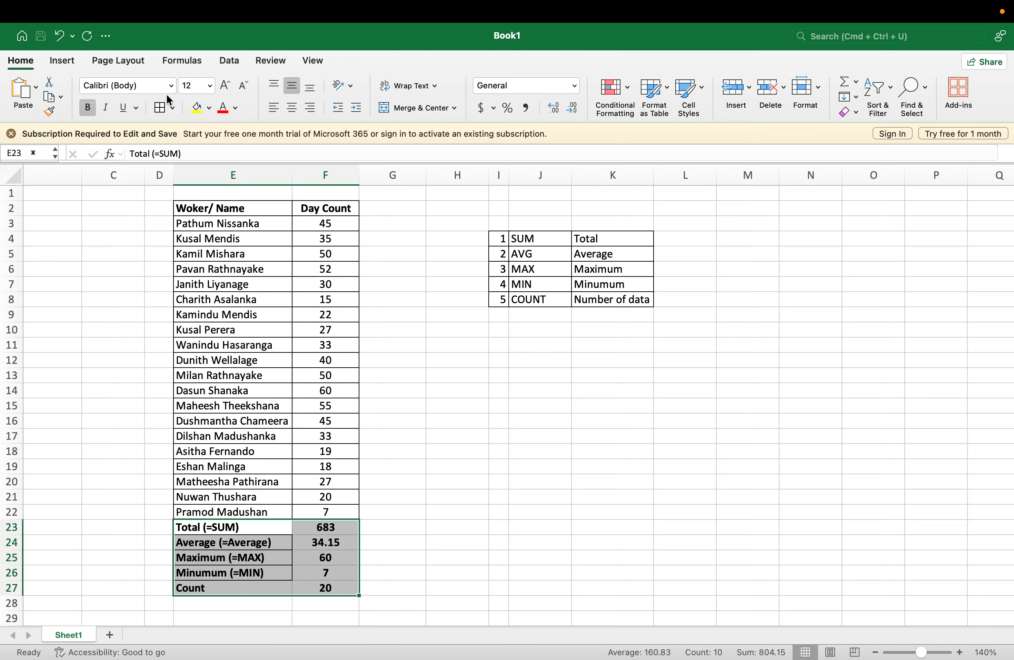
click(348, 512)
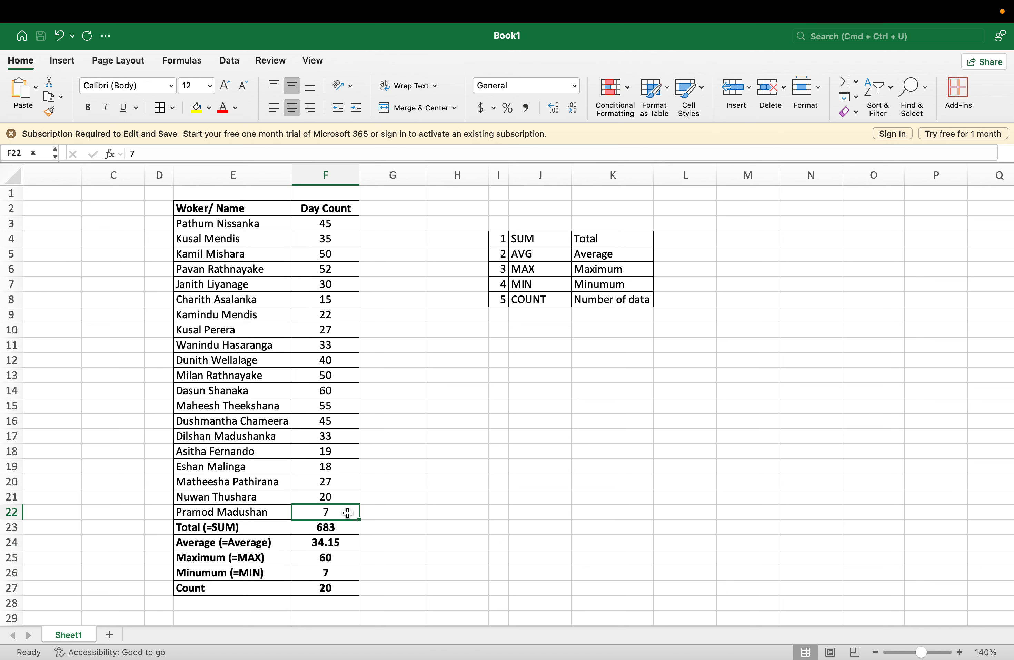
drag(247, 532, 323, 585)
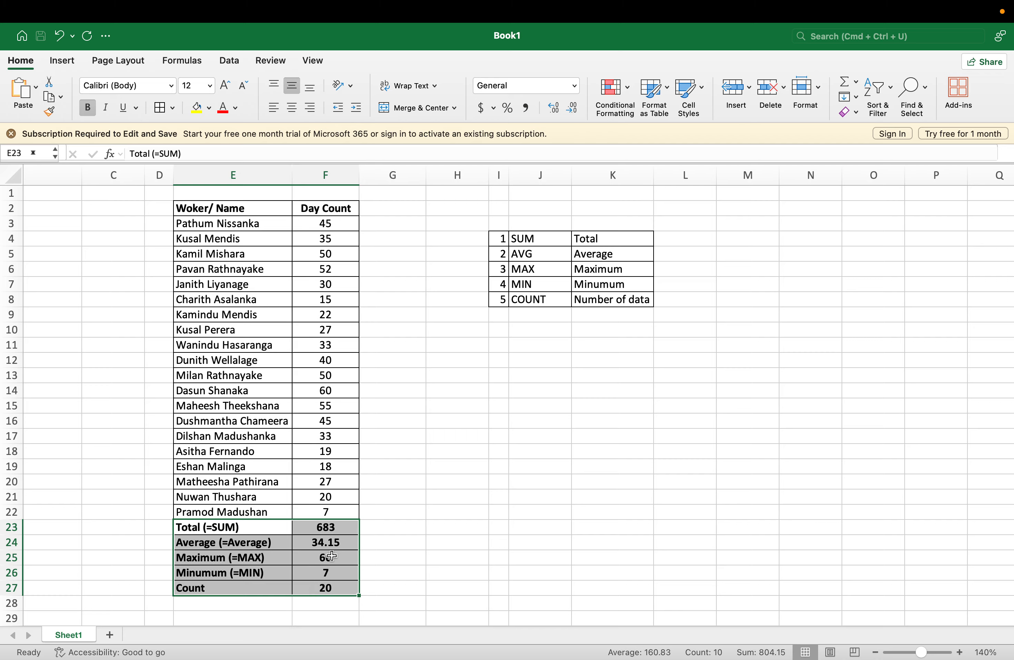
click(410, 554)
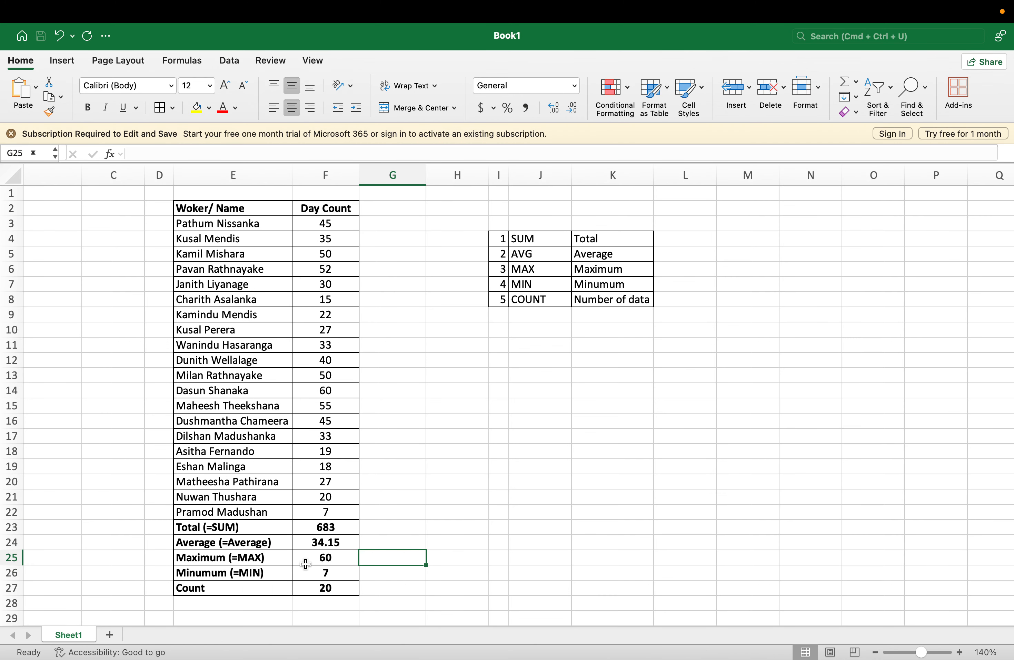
click(420, 518)
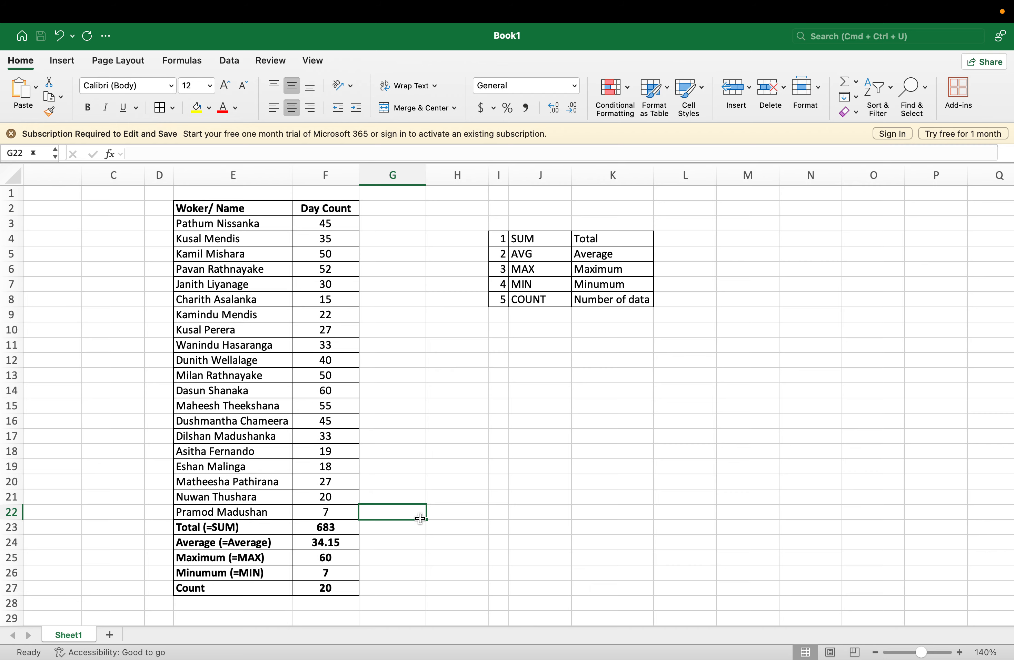
Enter the header "#" in D2, beside the worker name header
click(302, 481)
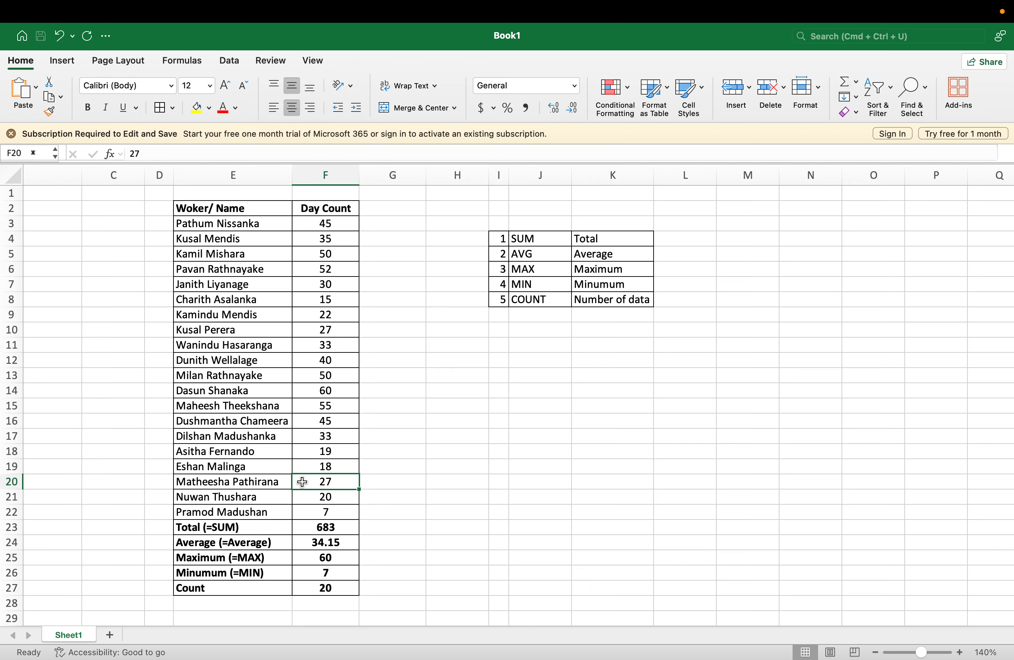
key(Left)
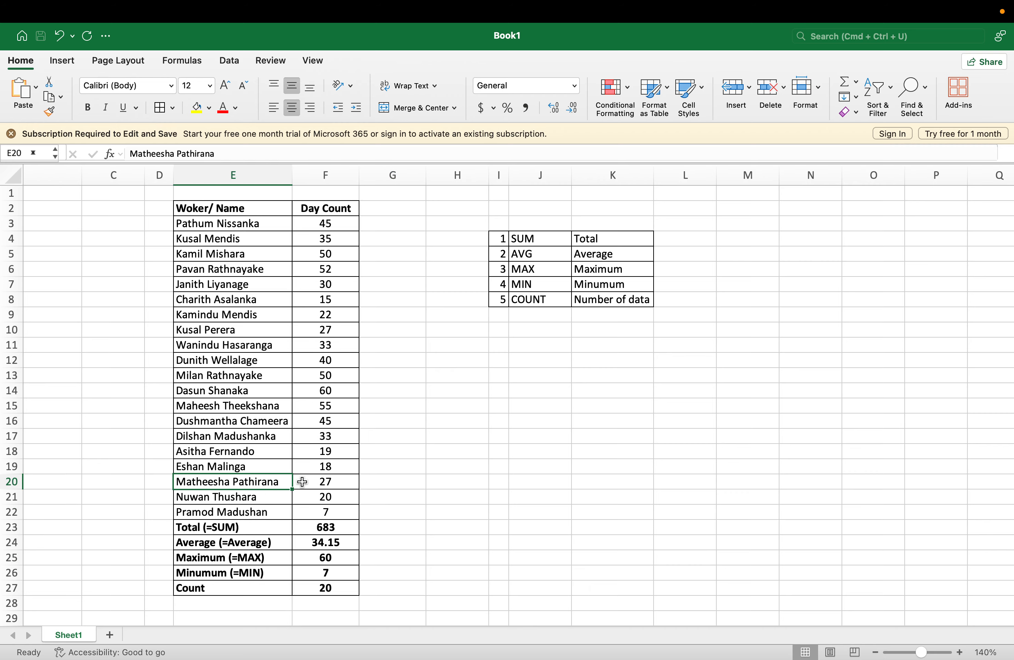
key(super+Down)
key(super+Up)
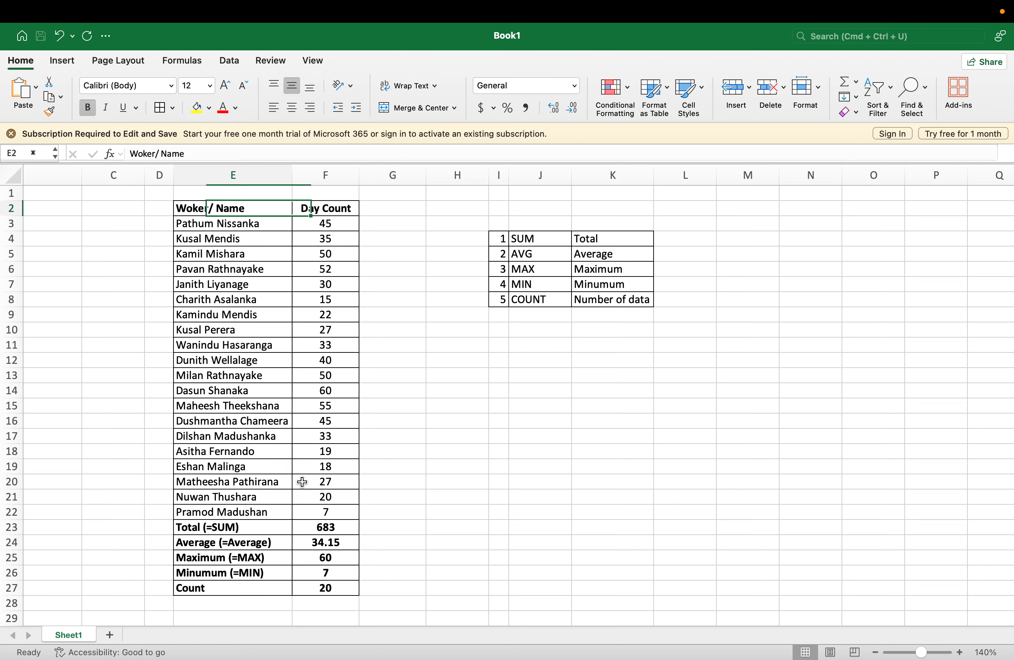
key(Left)
text(#)
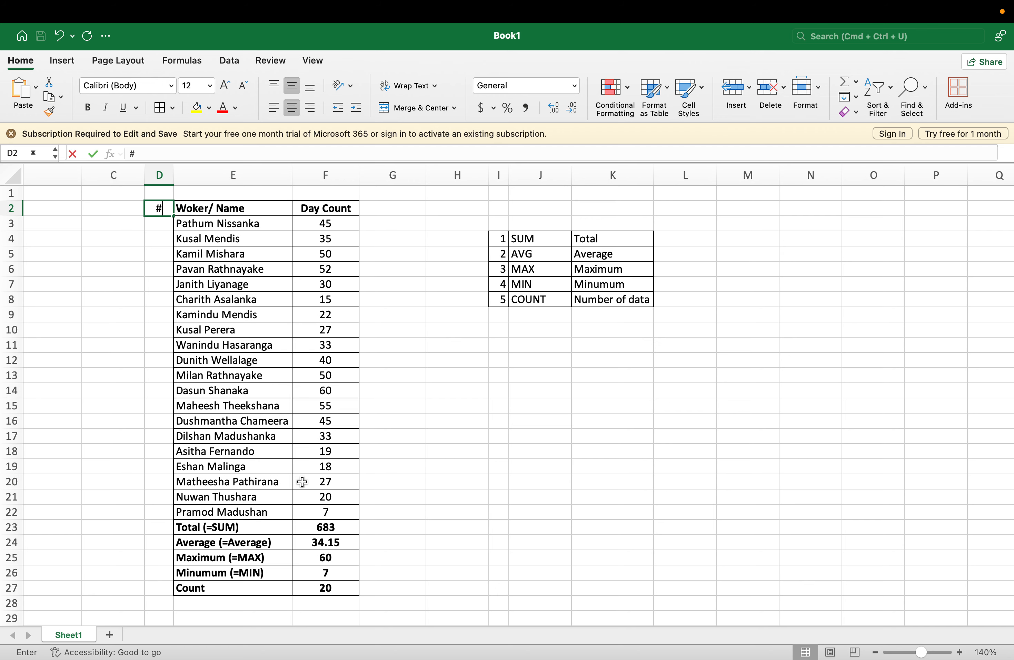
key(Return)
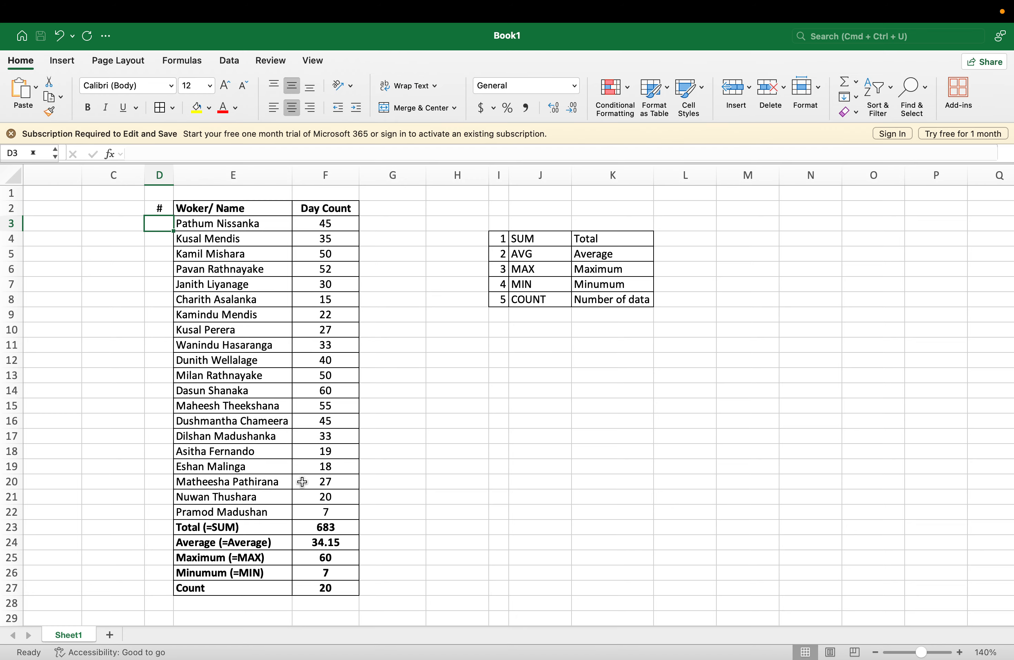
Enter 1, 2 and 3 in D3:D5 and fill the number series down to D26
text(1)
key(Return)
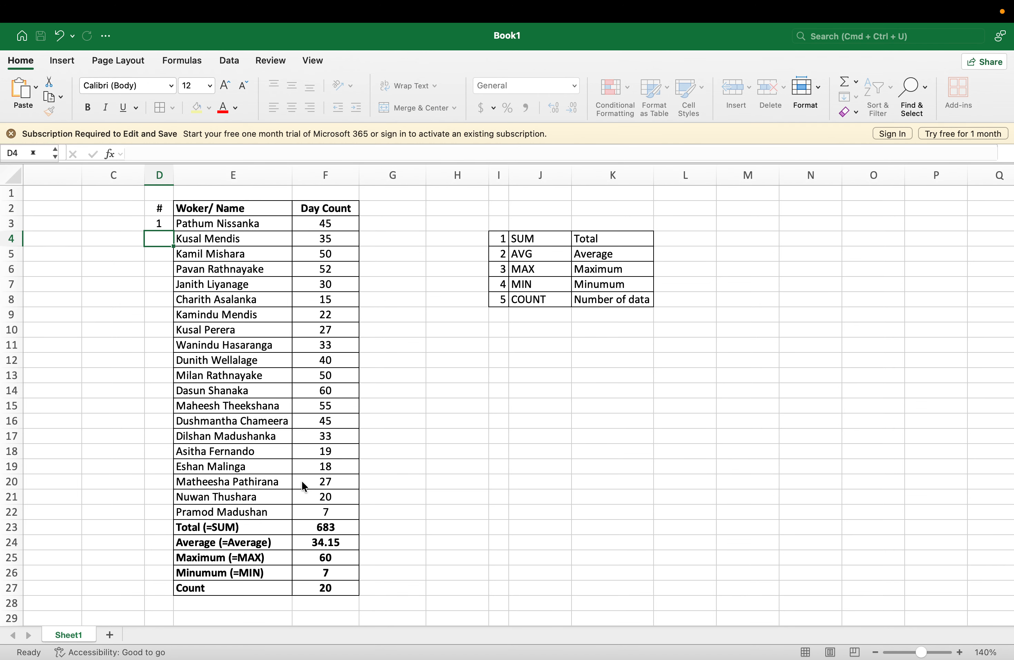
text(2)
key(Return)
text(3)
key(Up)
key(Up)
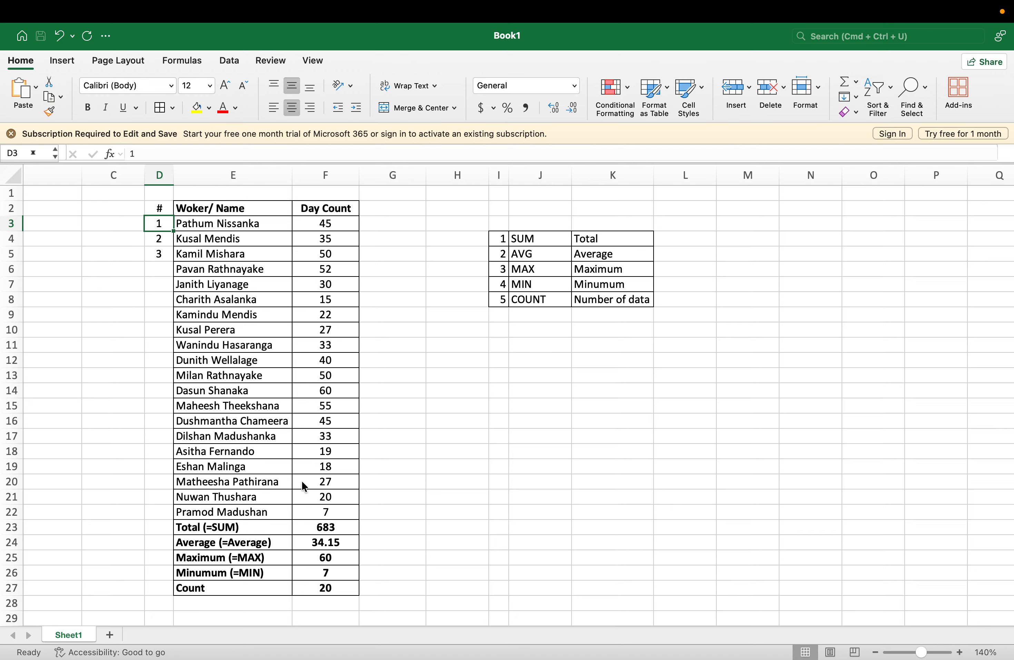
key(shift+Down)
key(shift+Down)
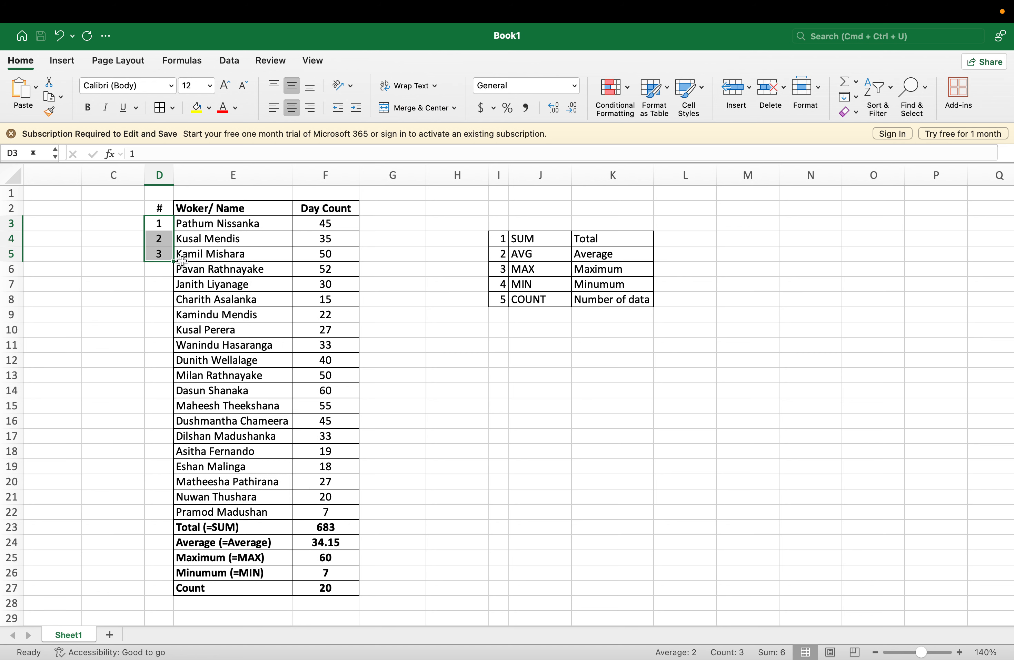
double_click(174, 260)
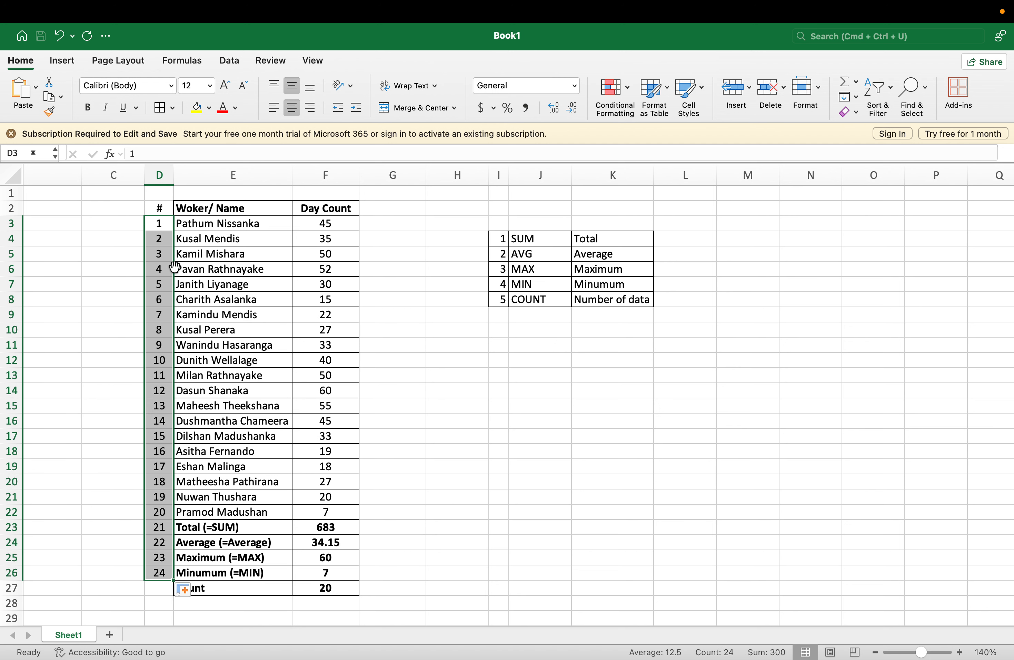
Delete the surplus numbers 21 to 24 beside the summary rows in D23:D26
click(200, 406)
key(Left)
key(ctrl+Down)
key(shift+Up)
key(shift+Up)
key(shift+Up)
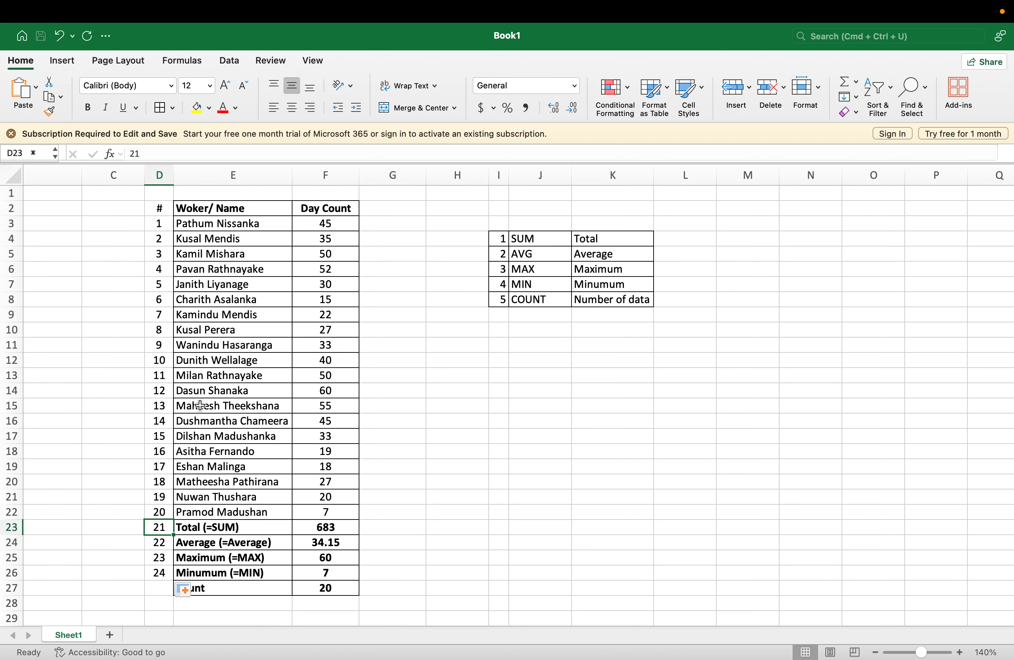
key(Delete)
Apply all borders to the numbered worker table in D2:F22
key(ctrl+Up)
key(Right)
key(Left)
key(ctrl+Up)
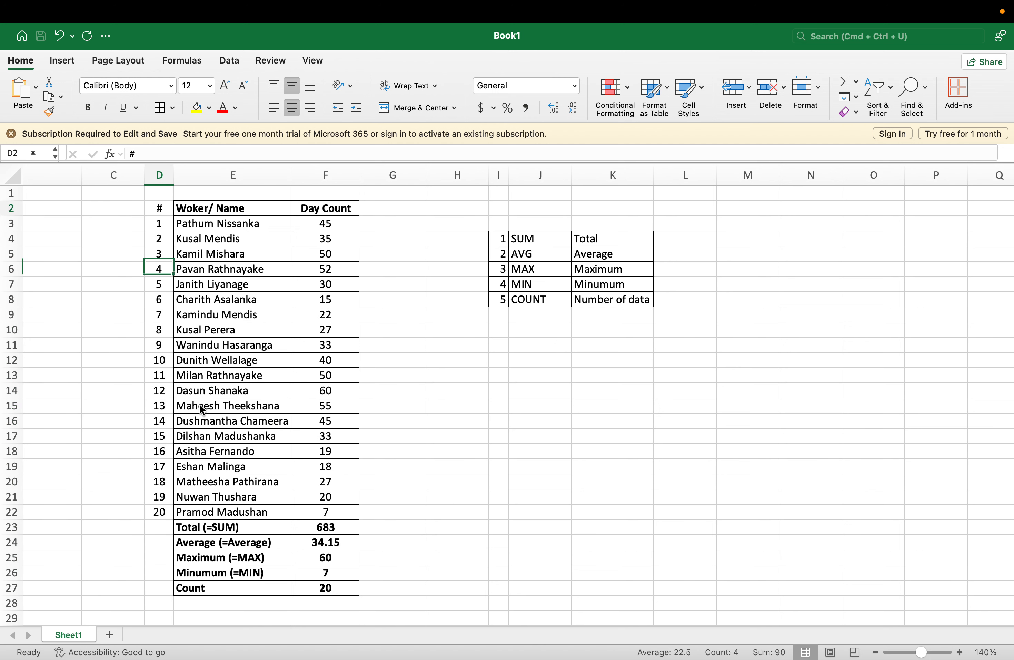
key(ctrl+shift+Right)
key(ctrl+shift+Down)
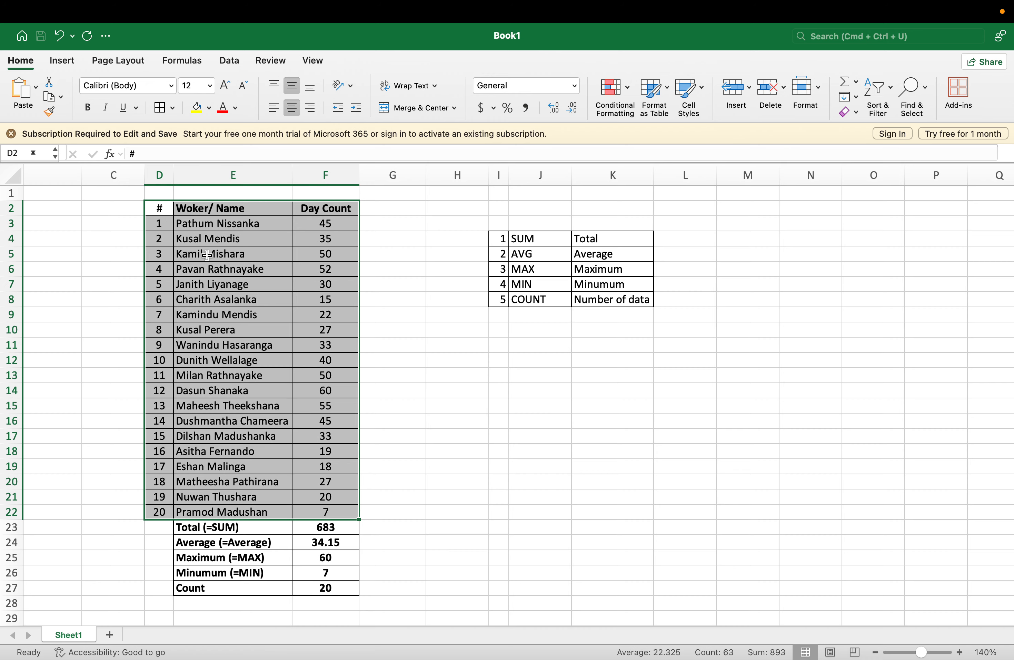
click(259, 270)
click(380, 383)
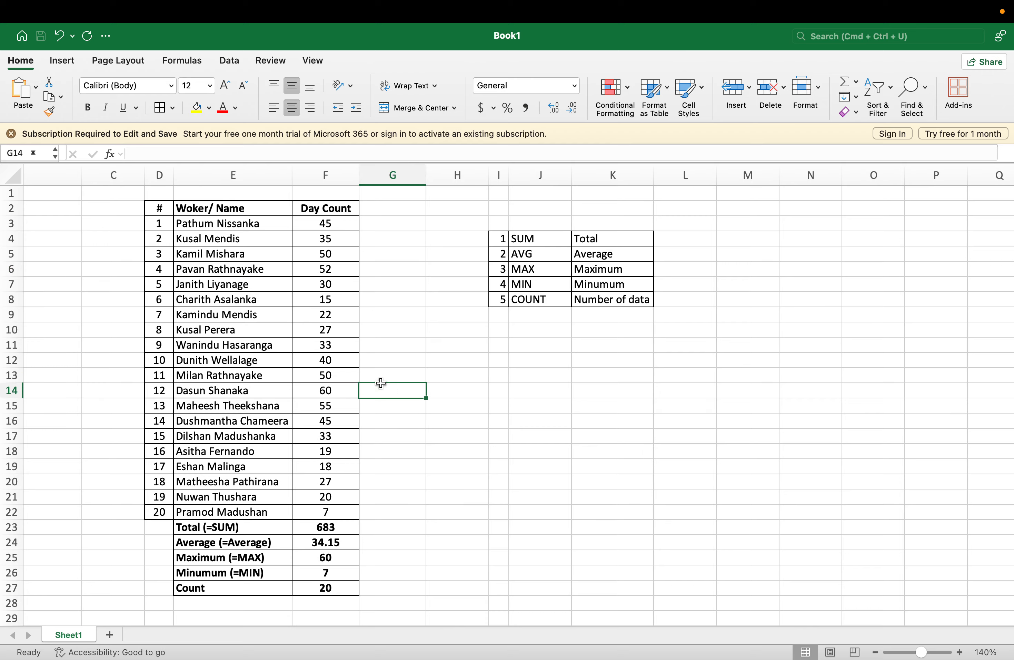